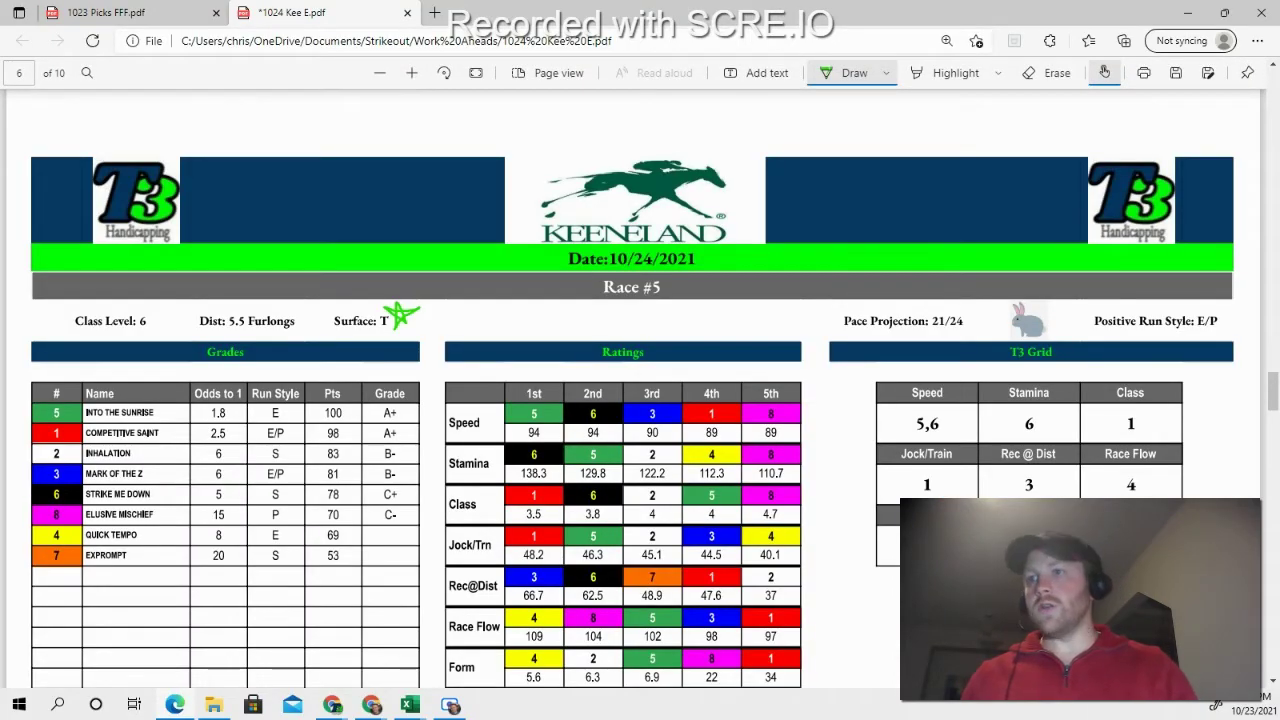
- Examine the Race #5 sheet's pace projection, run style, grades, ratings and T3 grid
scroll(1115, 423, down, 1)
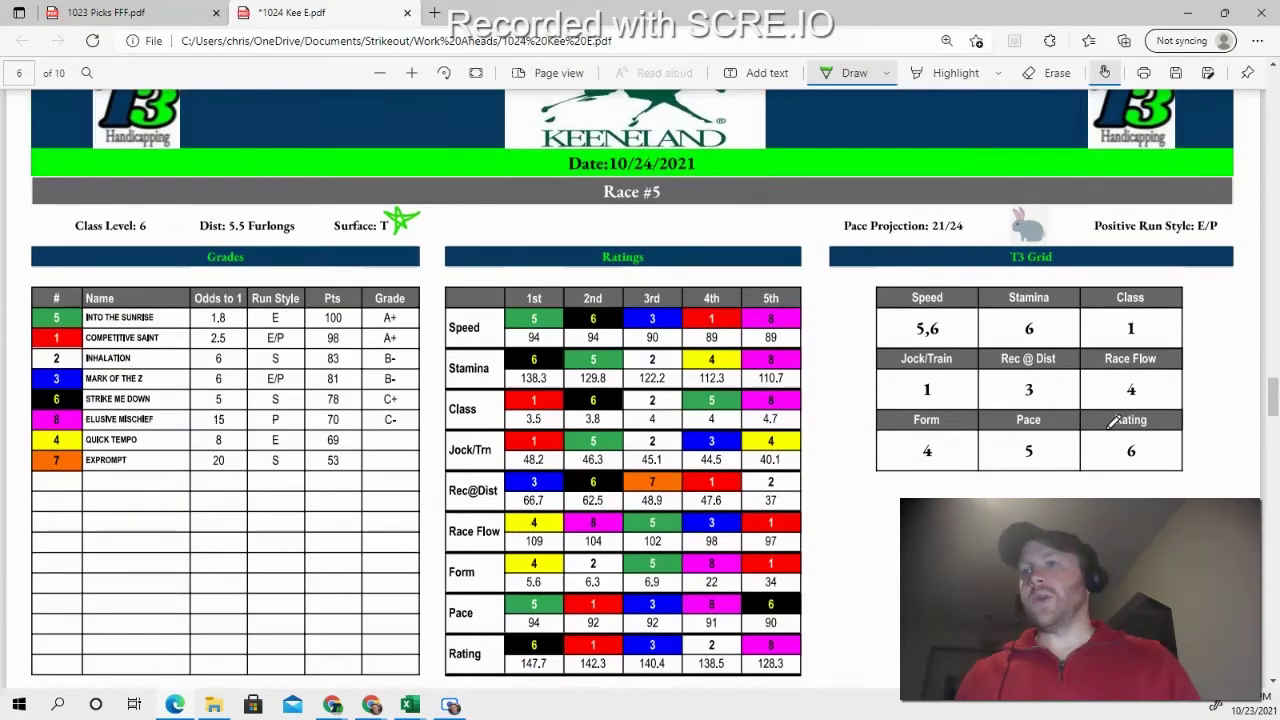
scroll(1112, 422, up, 1)
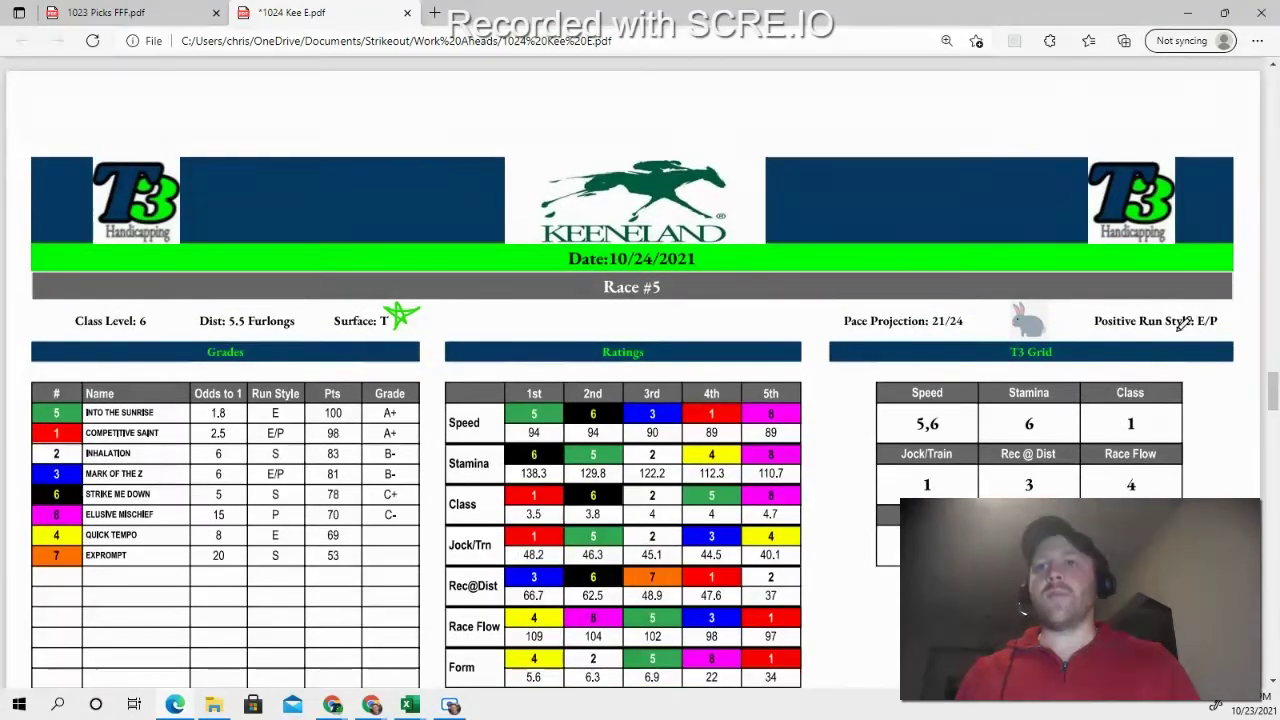
drag(1274, 400, 1275, 415)
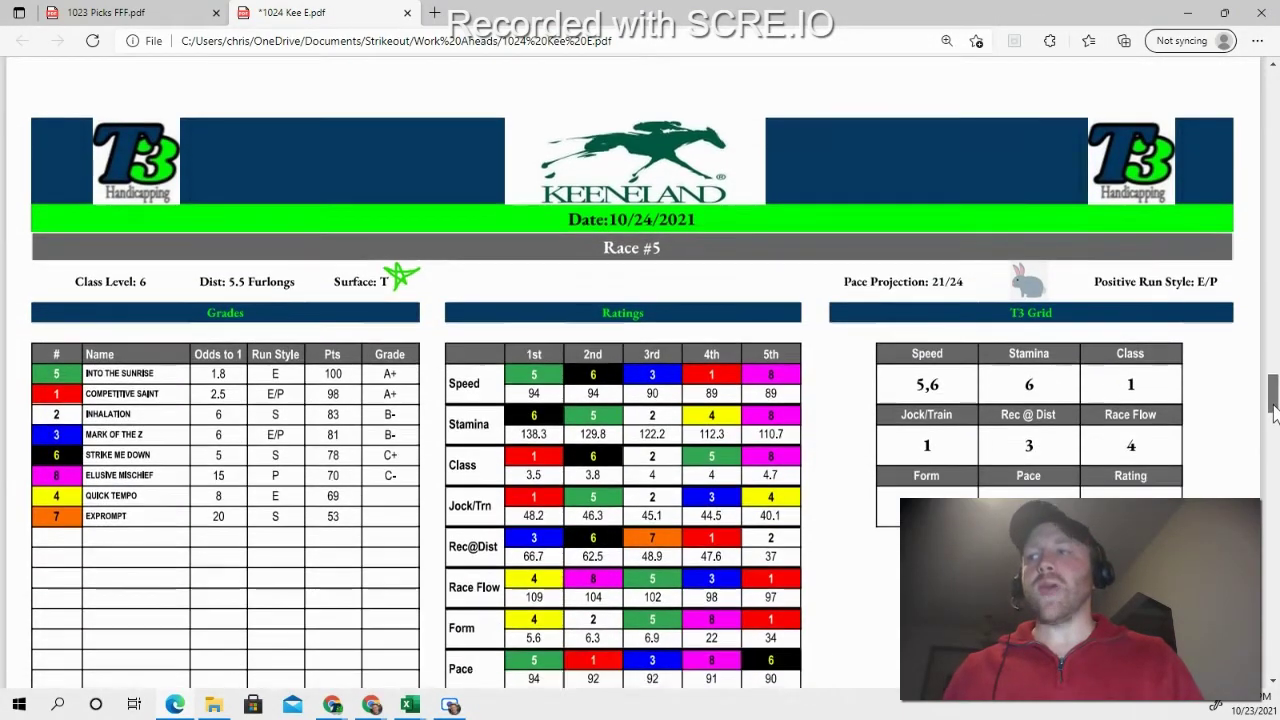
scroll(1274, 415, down, 1)
scroll(1274, 415, up, 1)
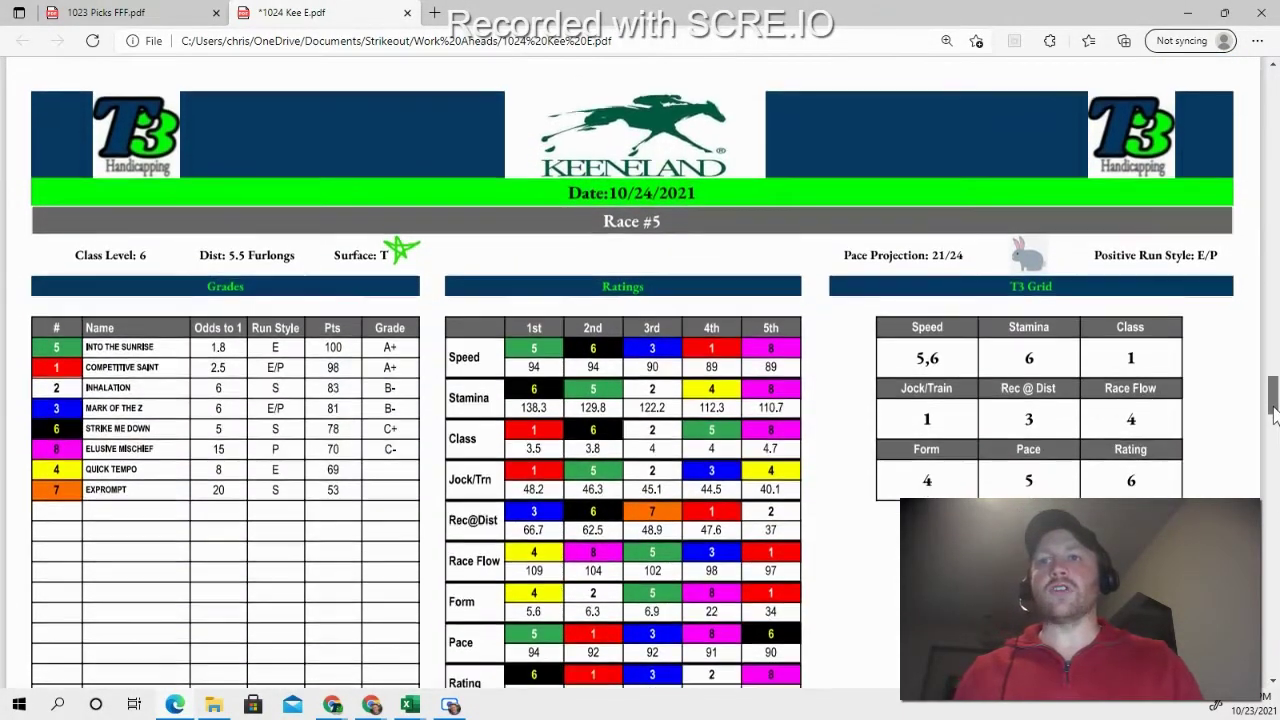
scroll(1274, 415, down, 1)
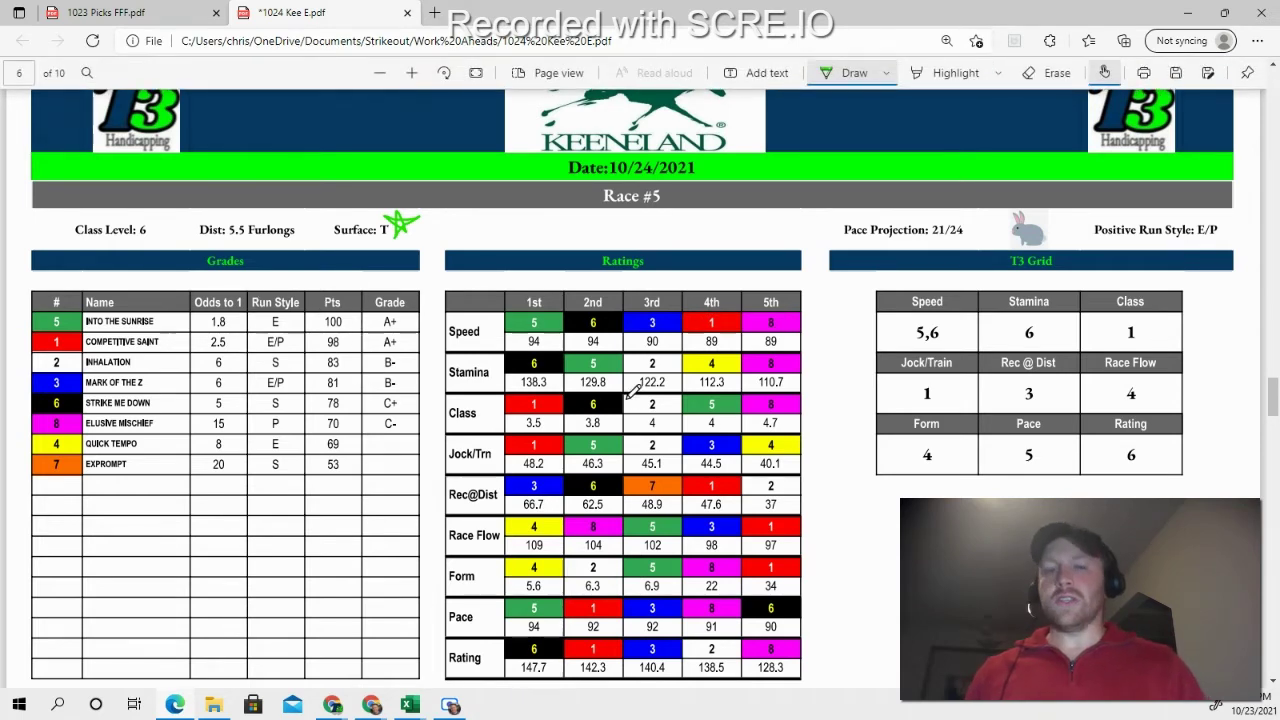
scroll(806, 398, down, 1)
scroll(806, 398, down, 2)
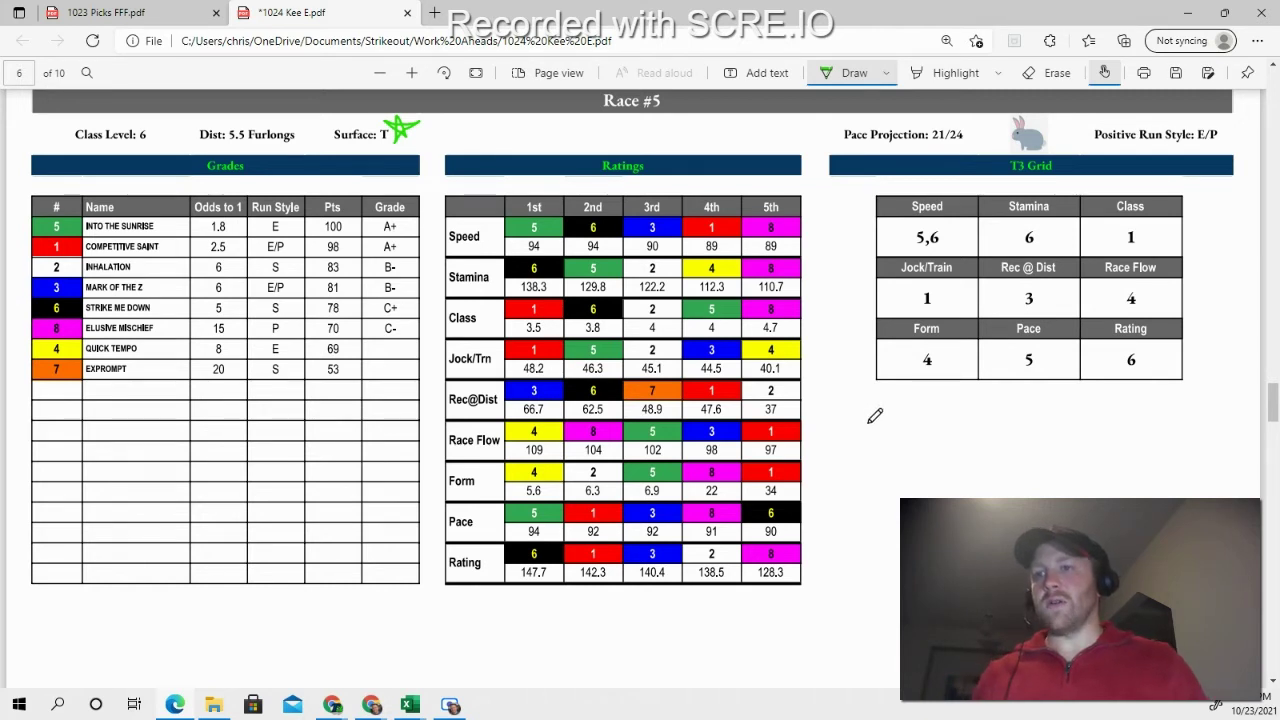
- Handwrite the Race #5 picks beneath the T3 grid: 1, 5, 6 above a dividing line and 4 below it
mouse_move(868, 425)
mouse_down()
mouse_move(868, 458)
mouse_move(885, 464)
mouse_move(898, 427)
mouse_move(906, 464)
mouse_move(948, 452)
mouse_up()
click(934, 461)
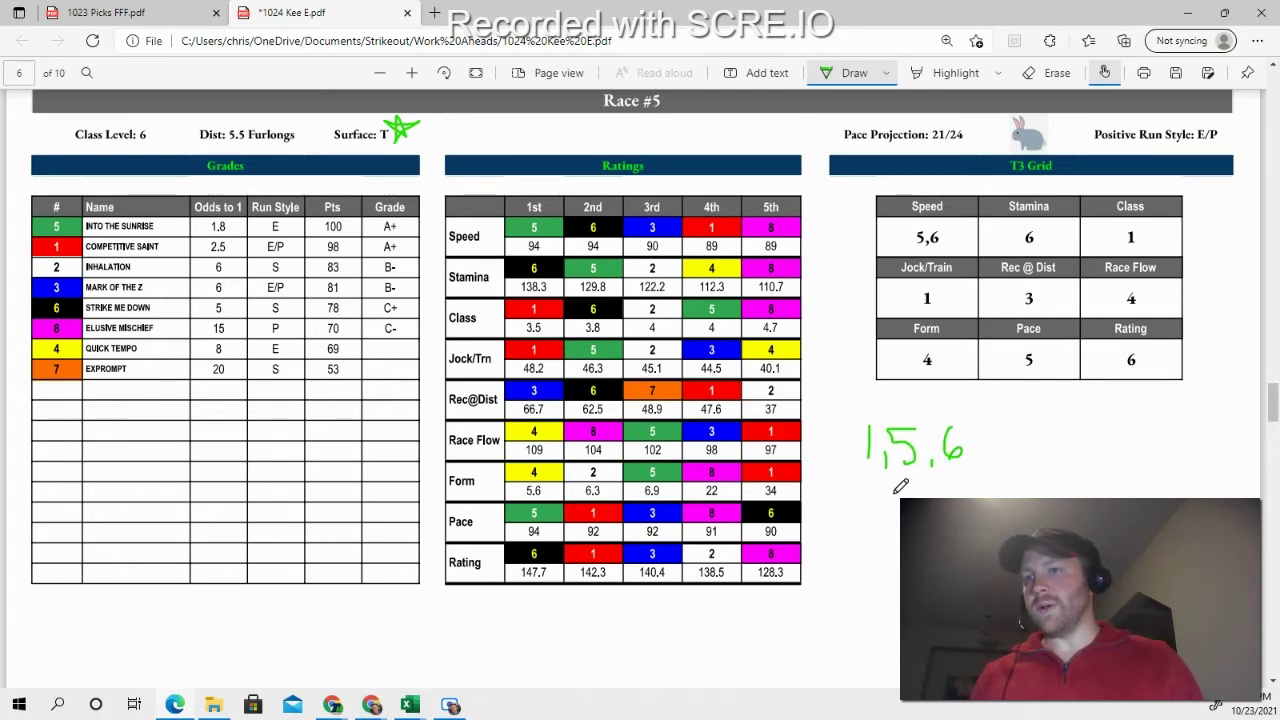
drag(902, 501, 911, 488)
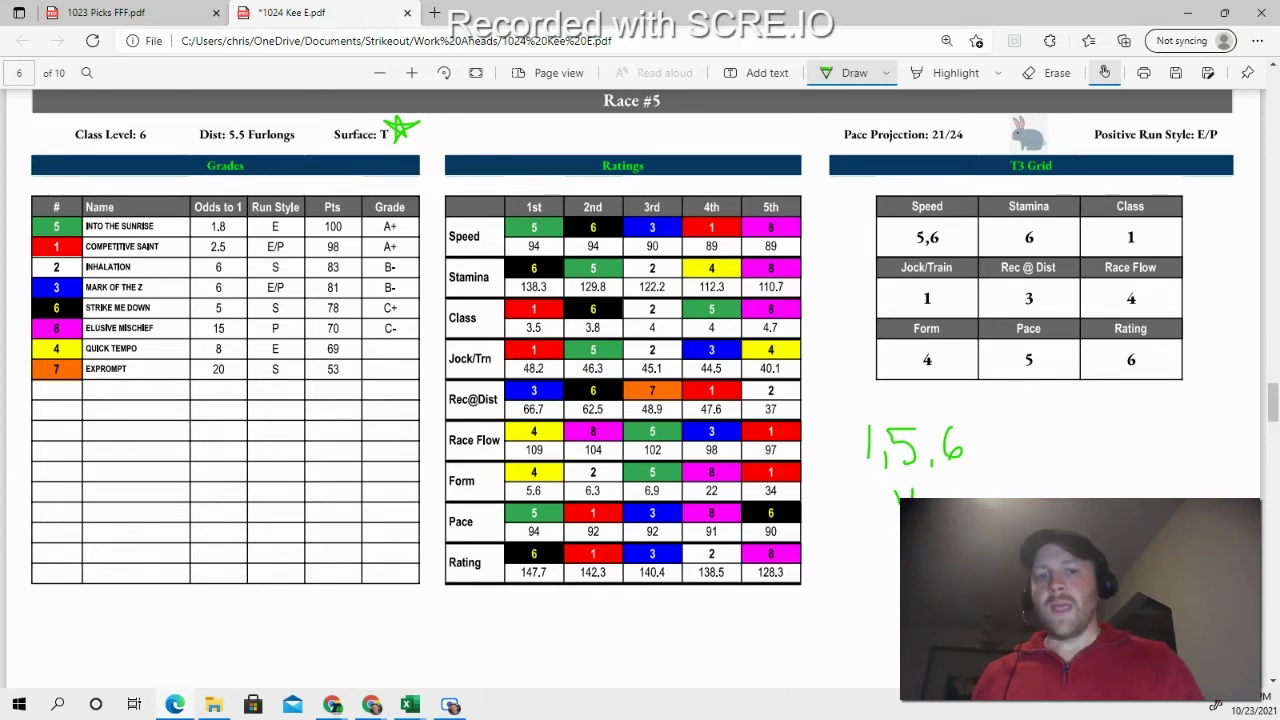
scroll(1089, 382, down, 2)
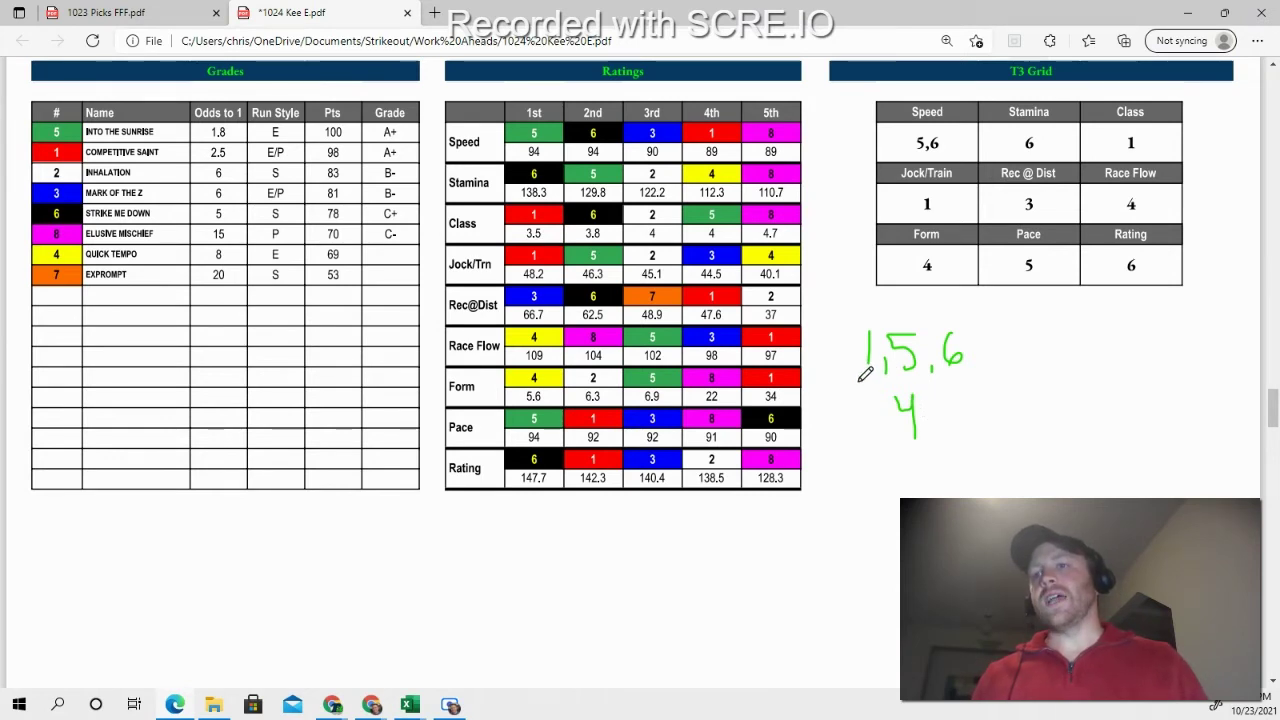
drag(858, 380, 966, 378)
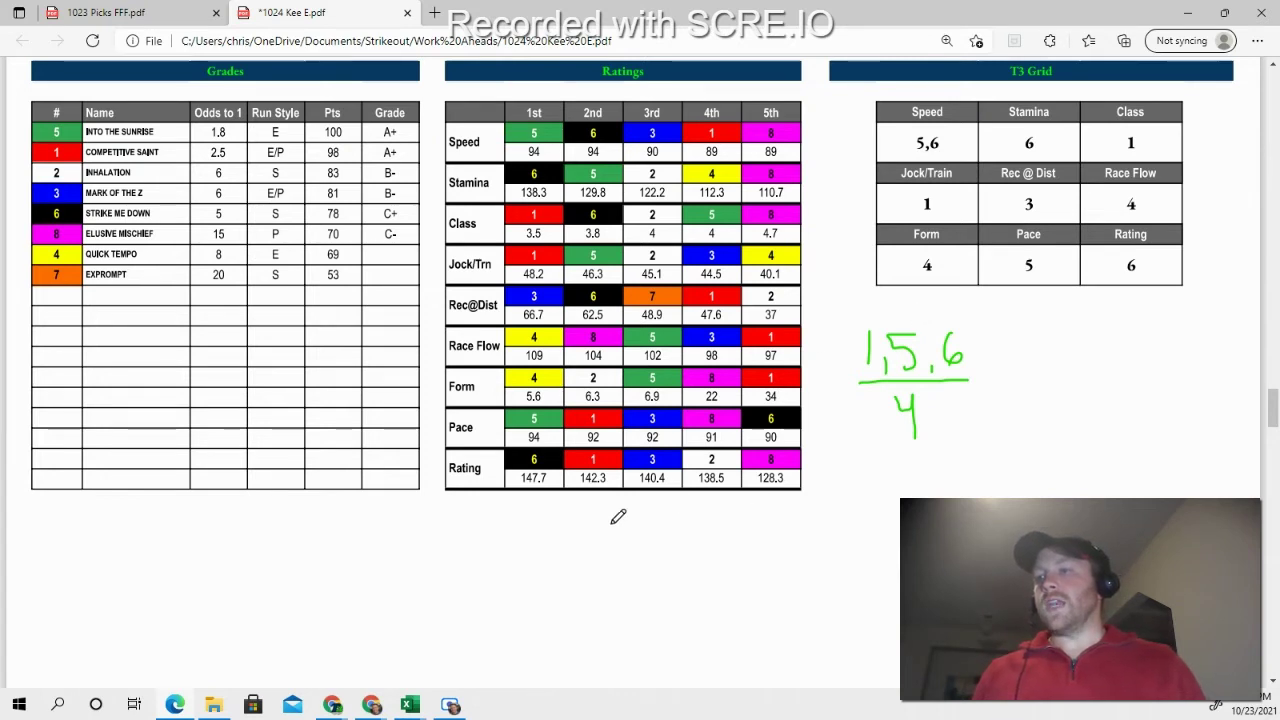
- Switch to the T3 Ticket Constructor sheet in Chrome and set bet type Pick 3, bet amount 3 and budget 50
mouse_move(333, 705)
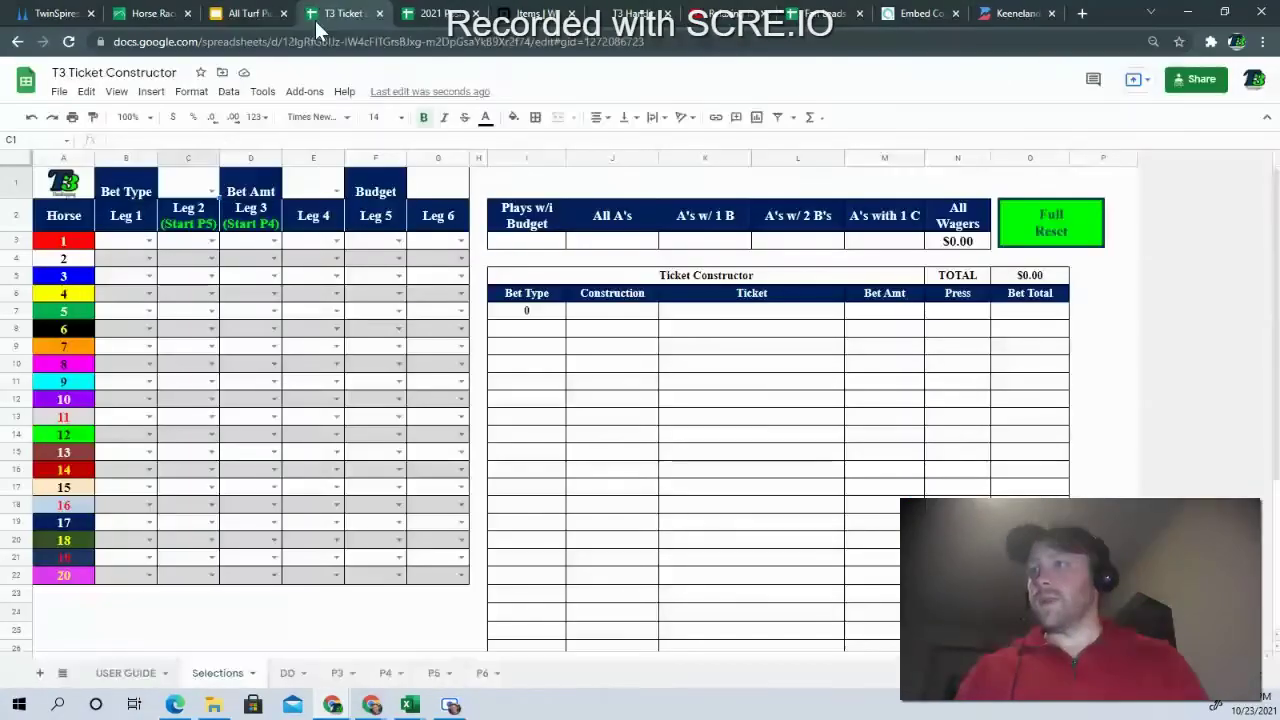
click(211, 192)
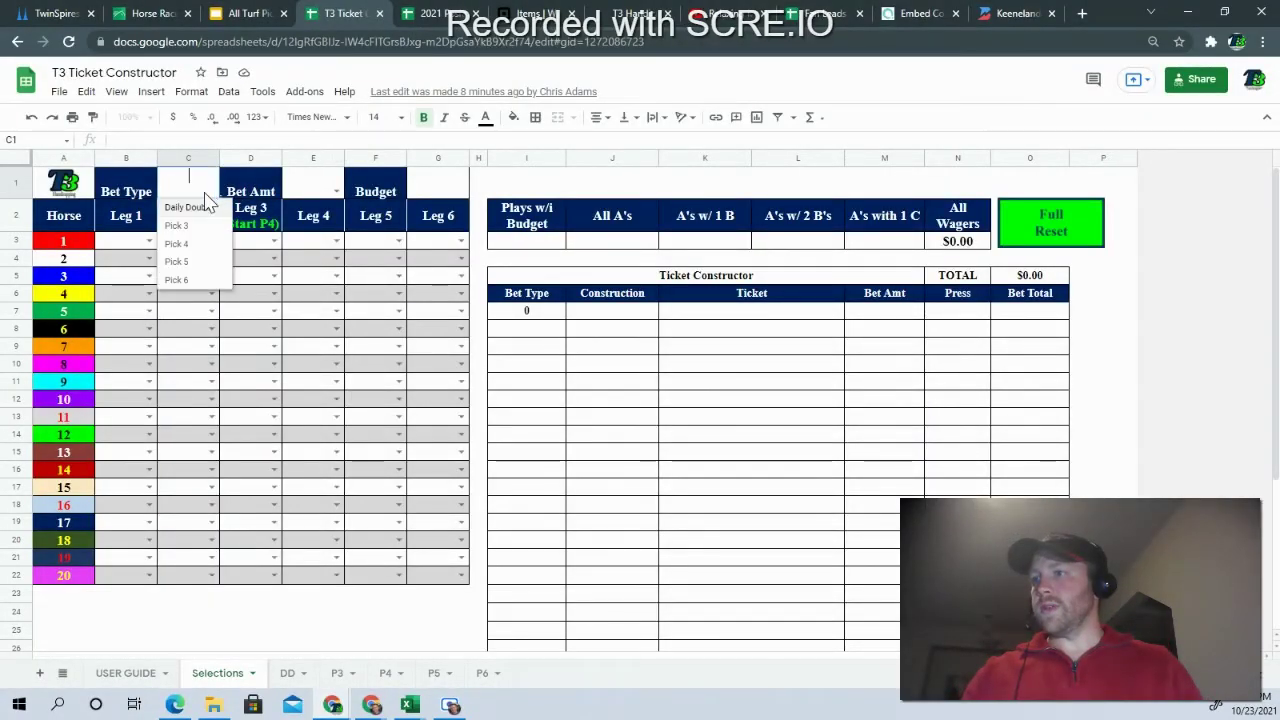
click(178, 225)
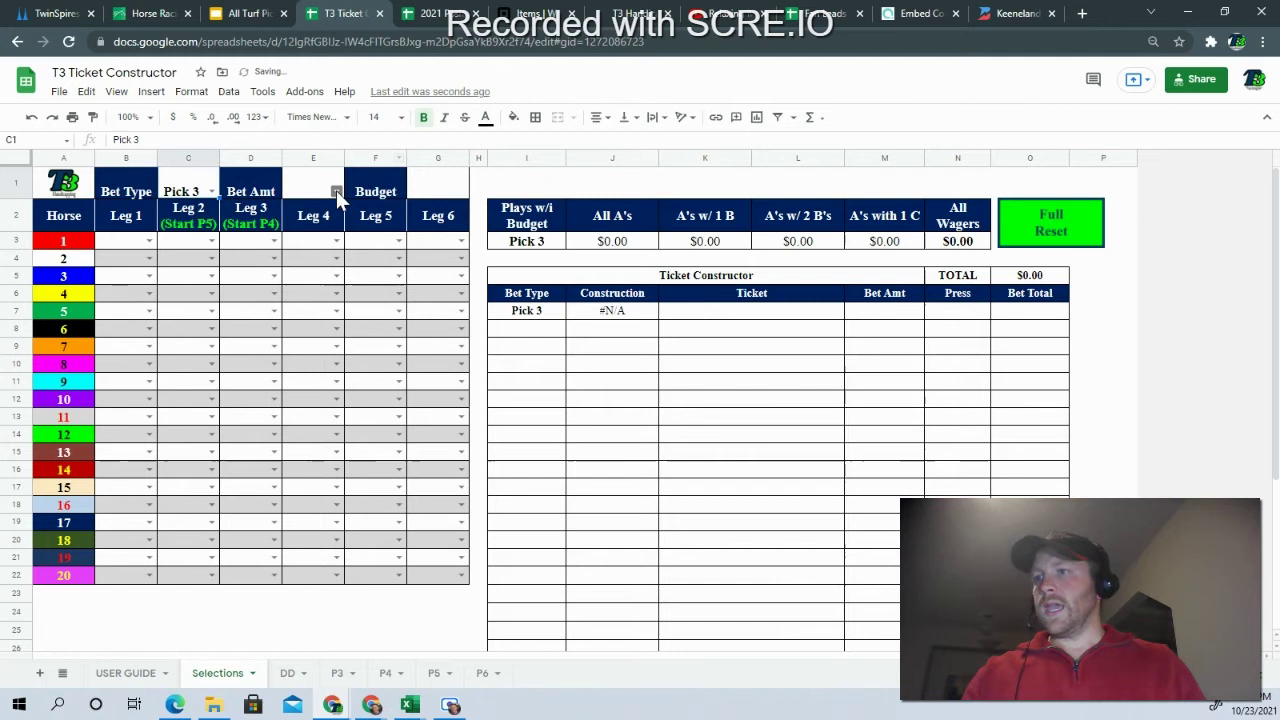
click(336, 192)
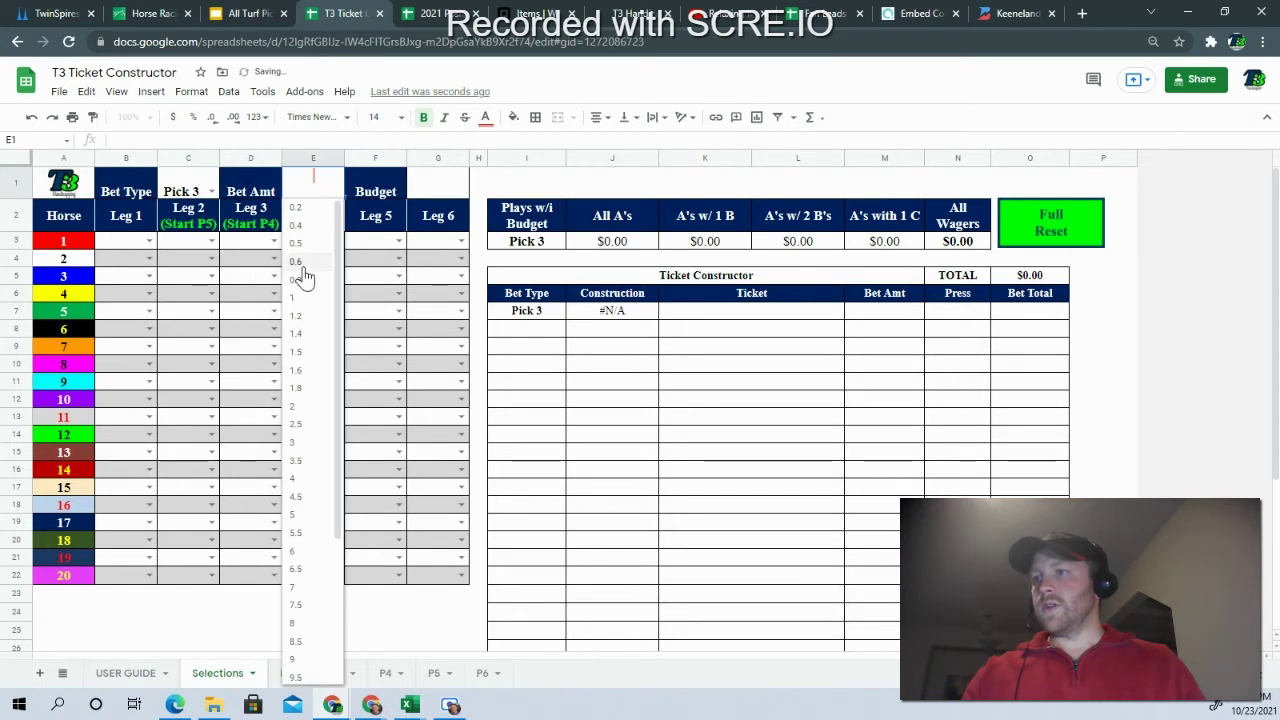
click(299, 450)
click(443, 192)
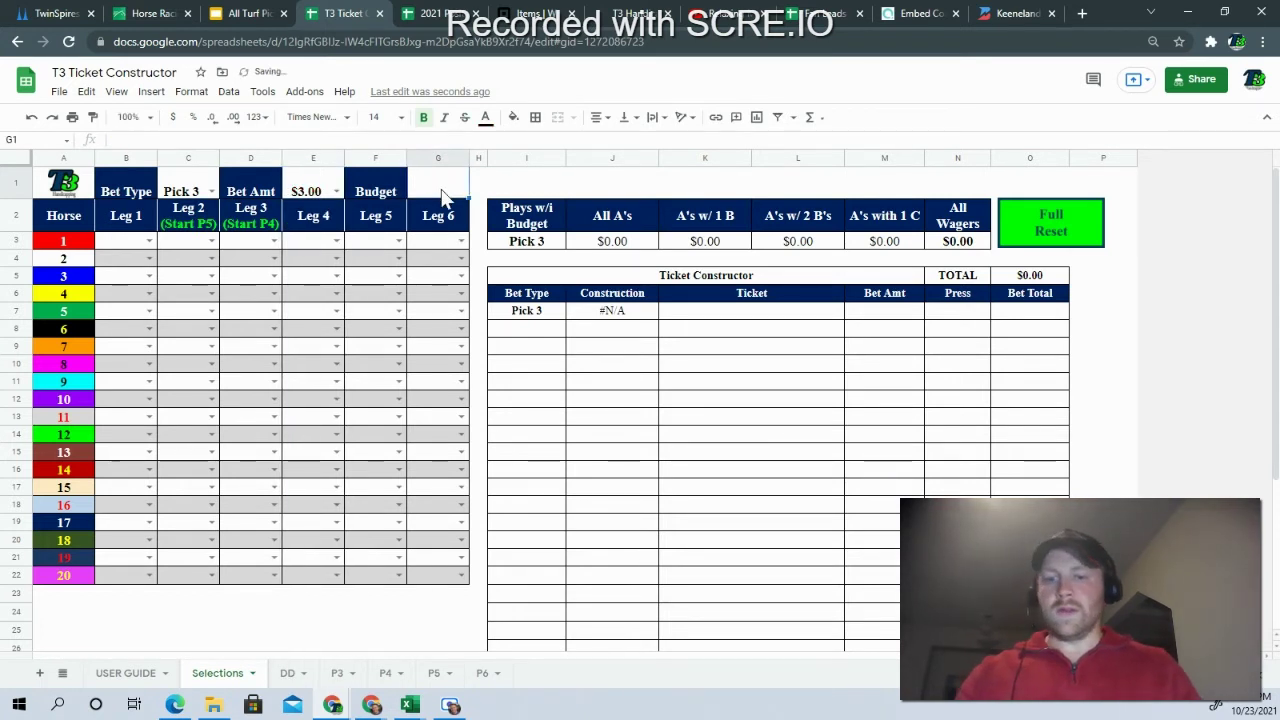
text(50)
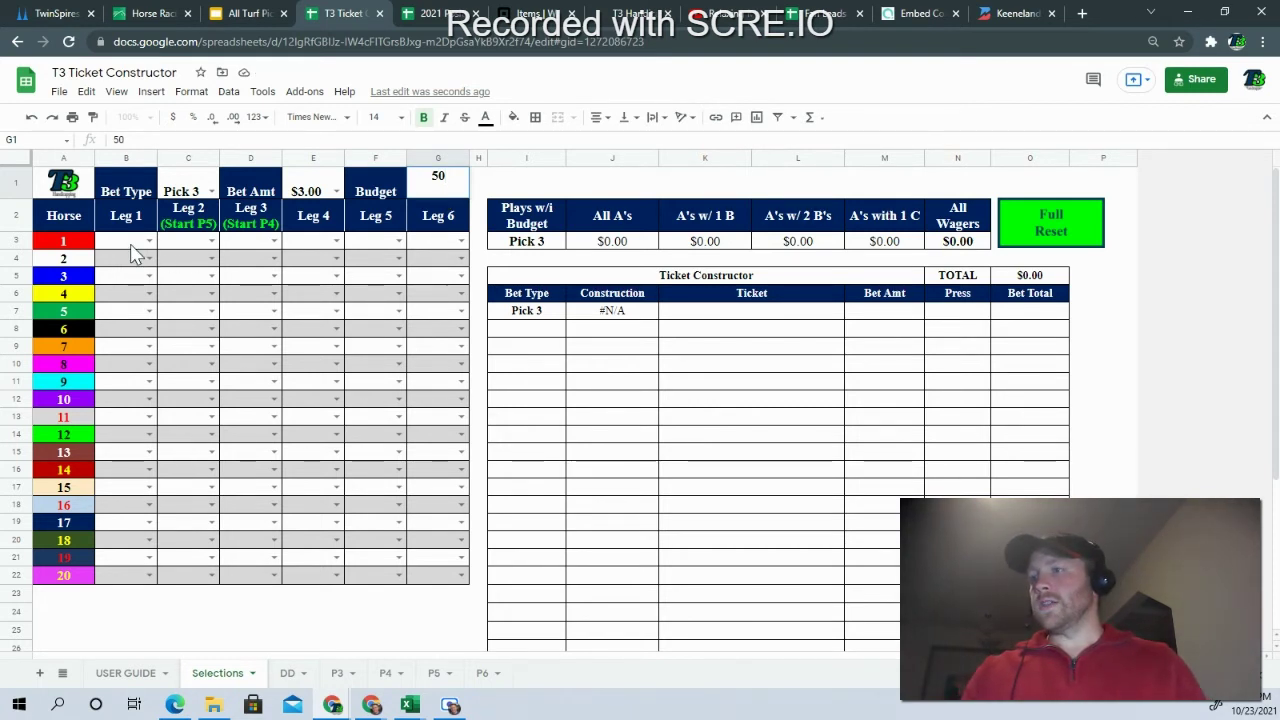
- For Leg 1, grade horses 1, 5 and 6 as A and horse 4 as C
click(147, 242)
click(128, 266)
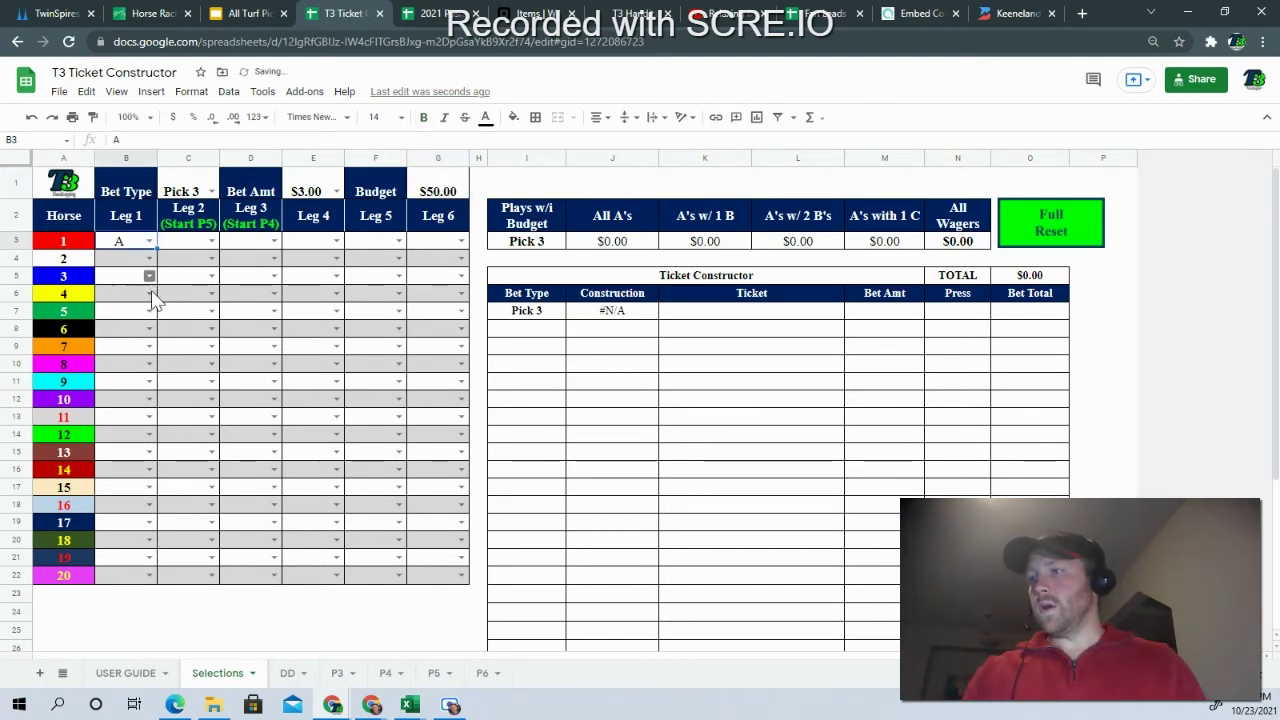
click(149, 311)
click(149, 329)
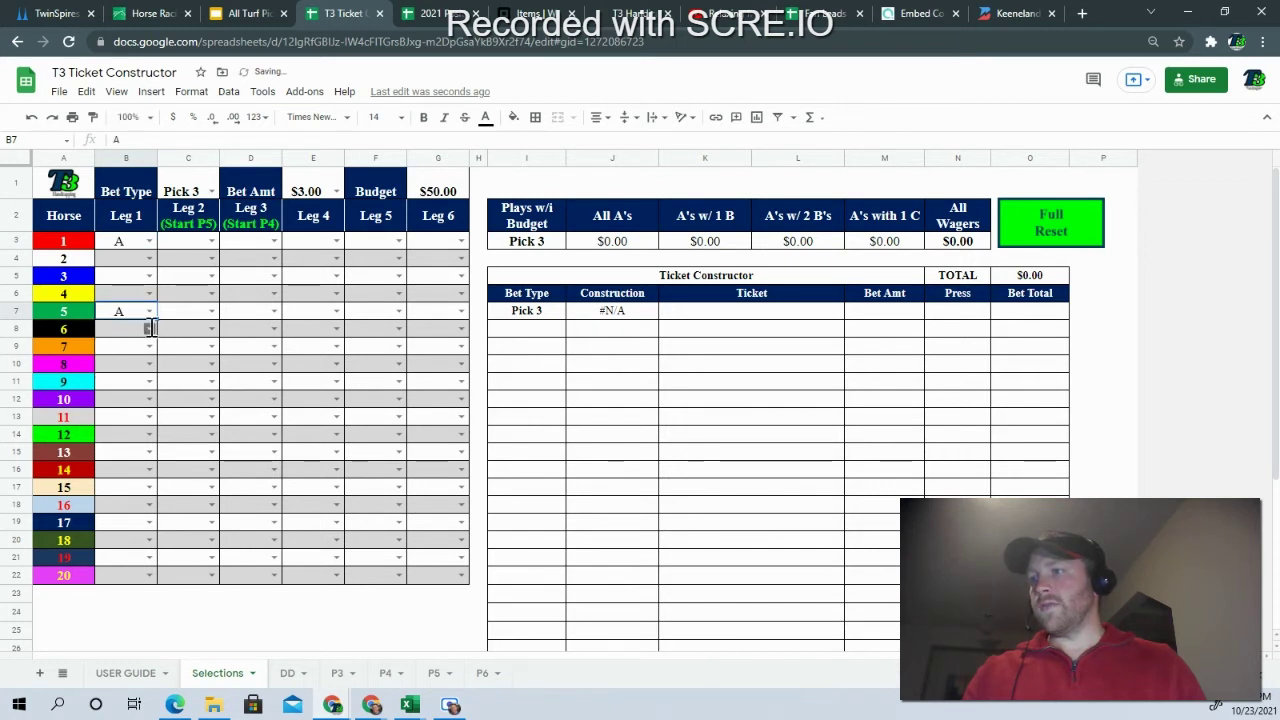
click(149, 329)
click(129, 348)
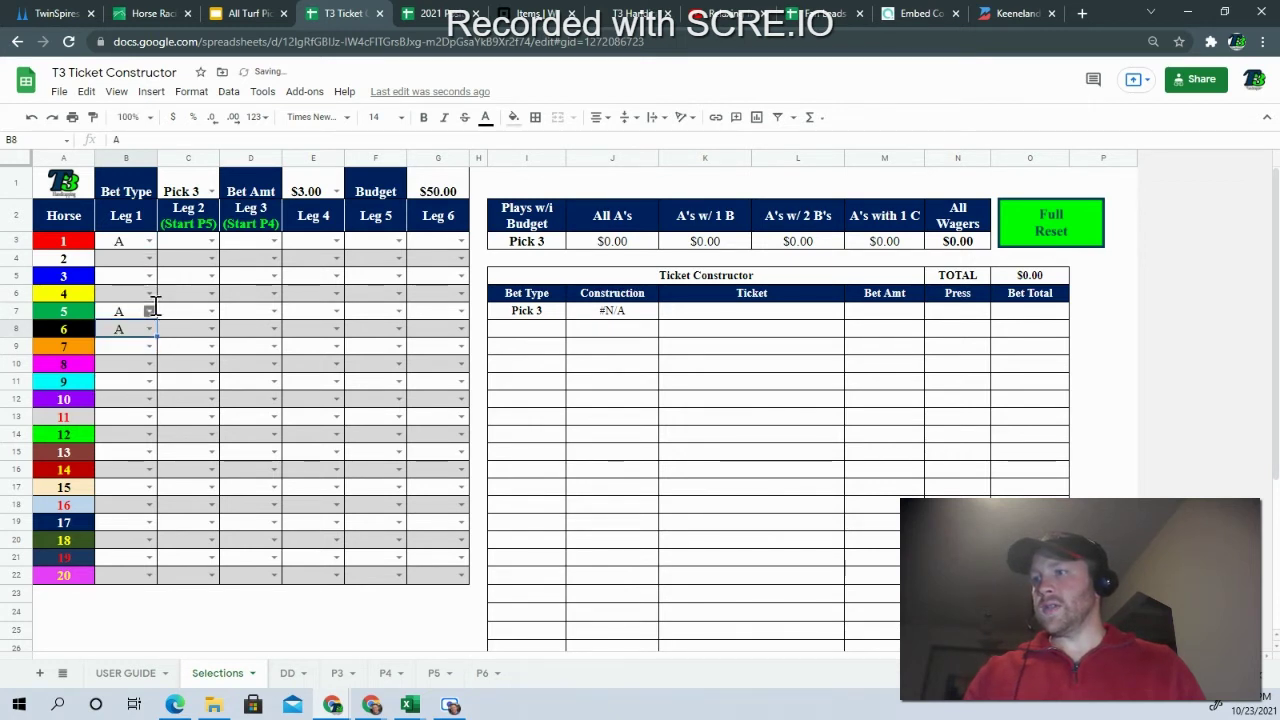
click(150, 310)
click(149, 293)
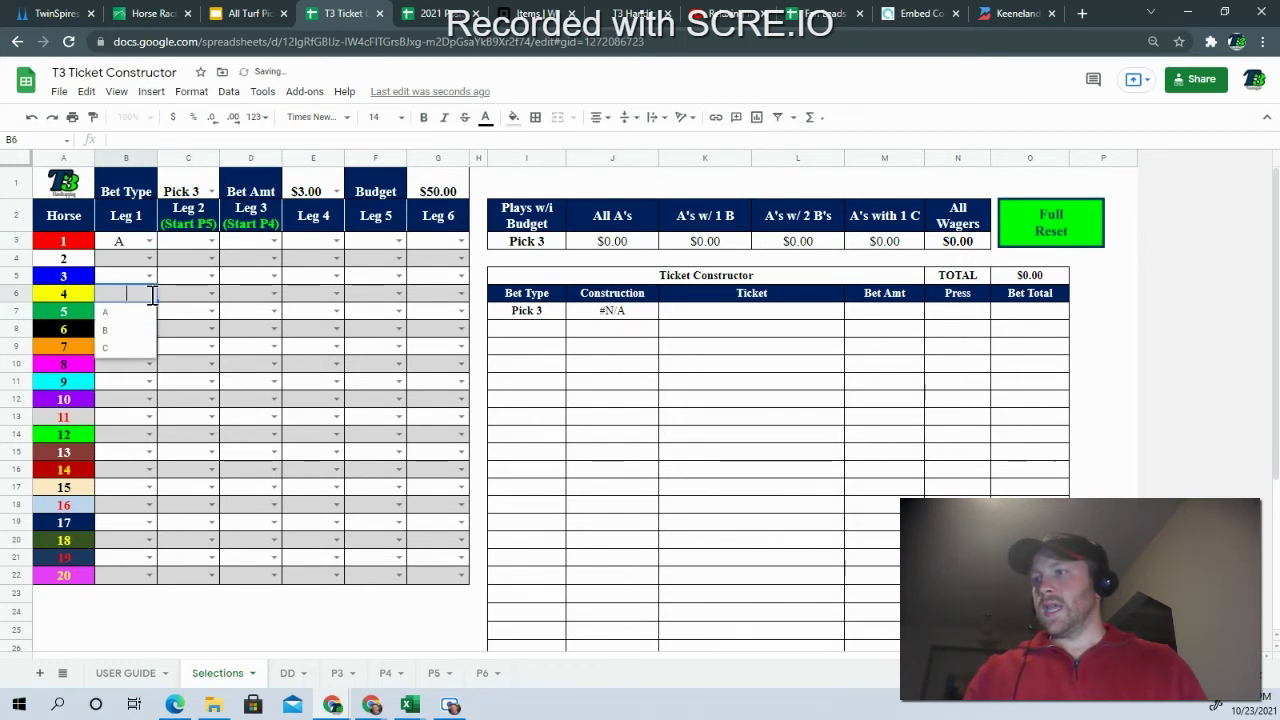
click(112, 348)
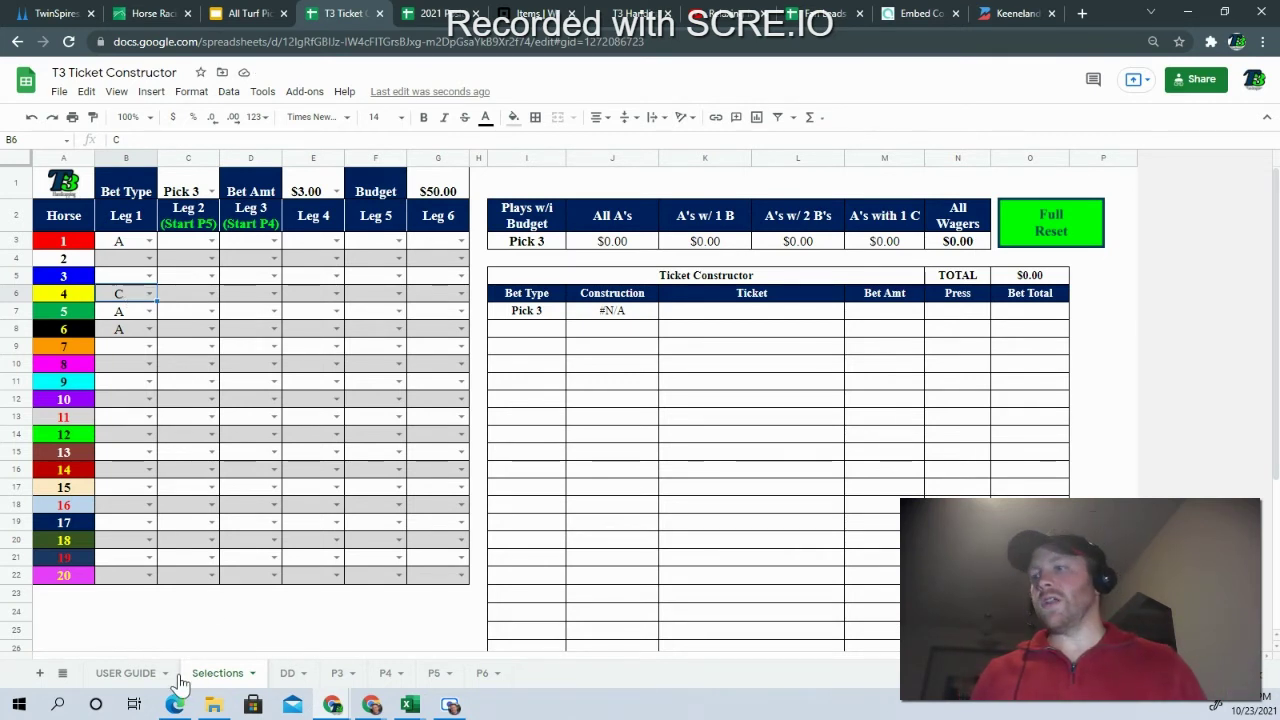
- Return to the Keeneland PDF in Edge and handwrite the Race #7 picks beneath the T3 grid: 5 above a dividing line, 6 below
mouse_move(174, 706)
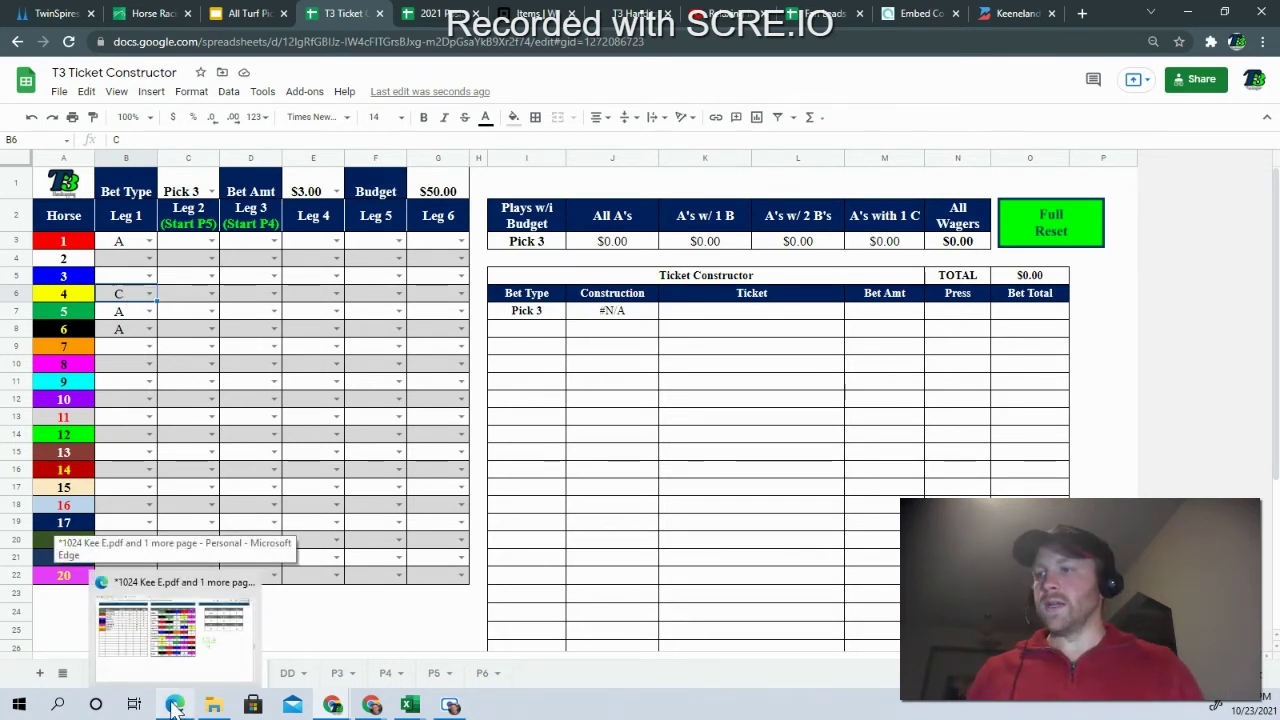
click(174, 706)
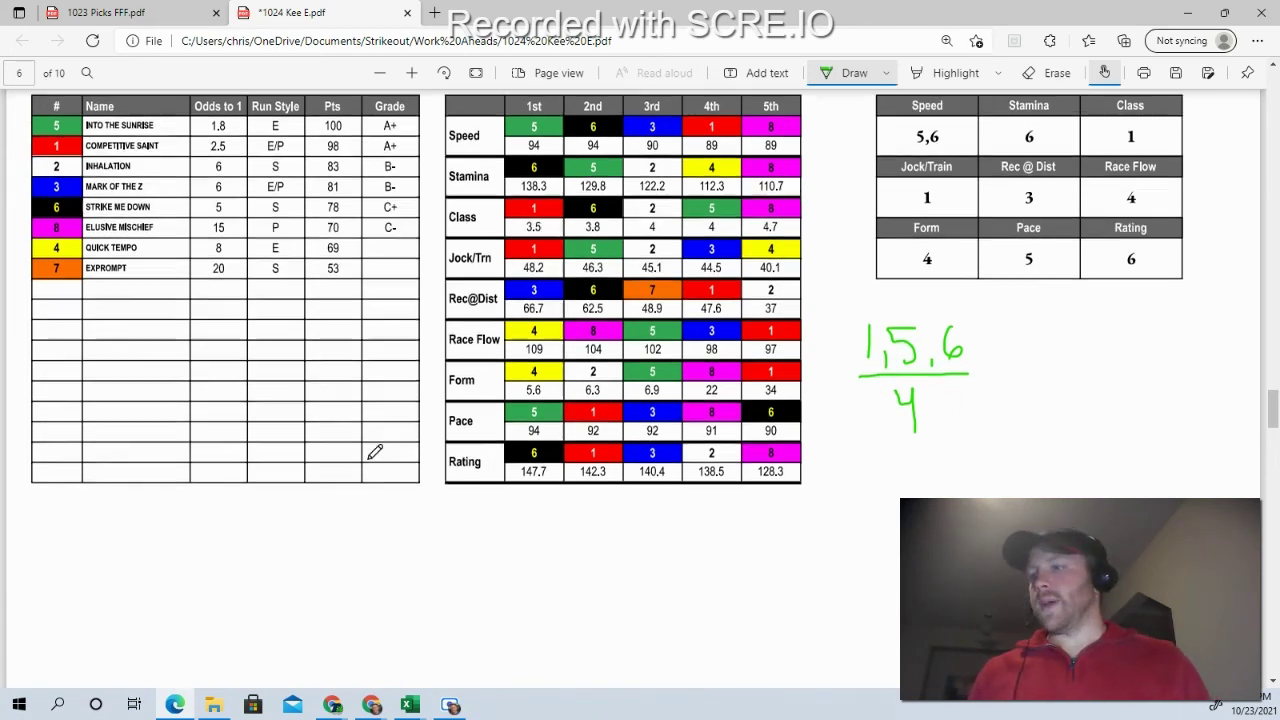
scroll(351, 426, down, 15)
scroll(361, 446, down, 6)
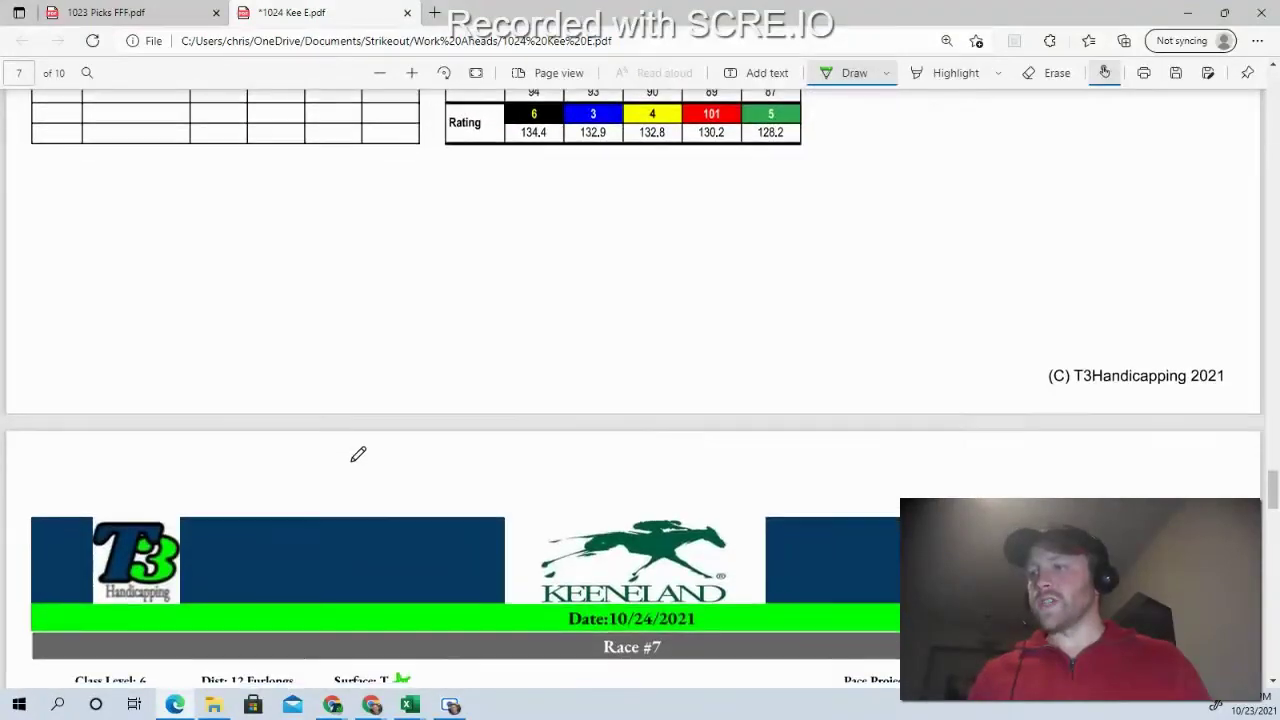
scroll(356, 452, up, 1)
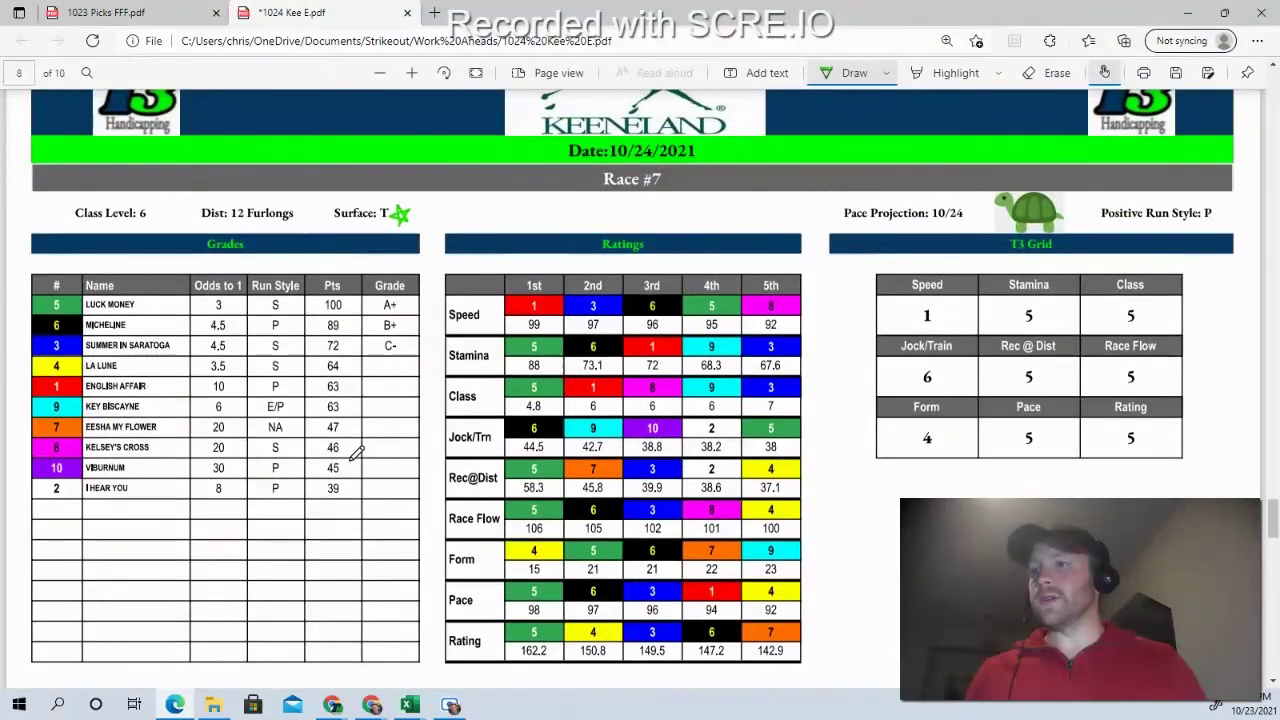
scroll(356, 452, down, 3)
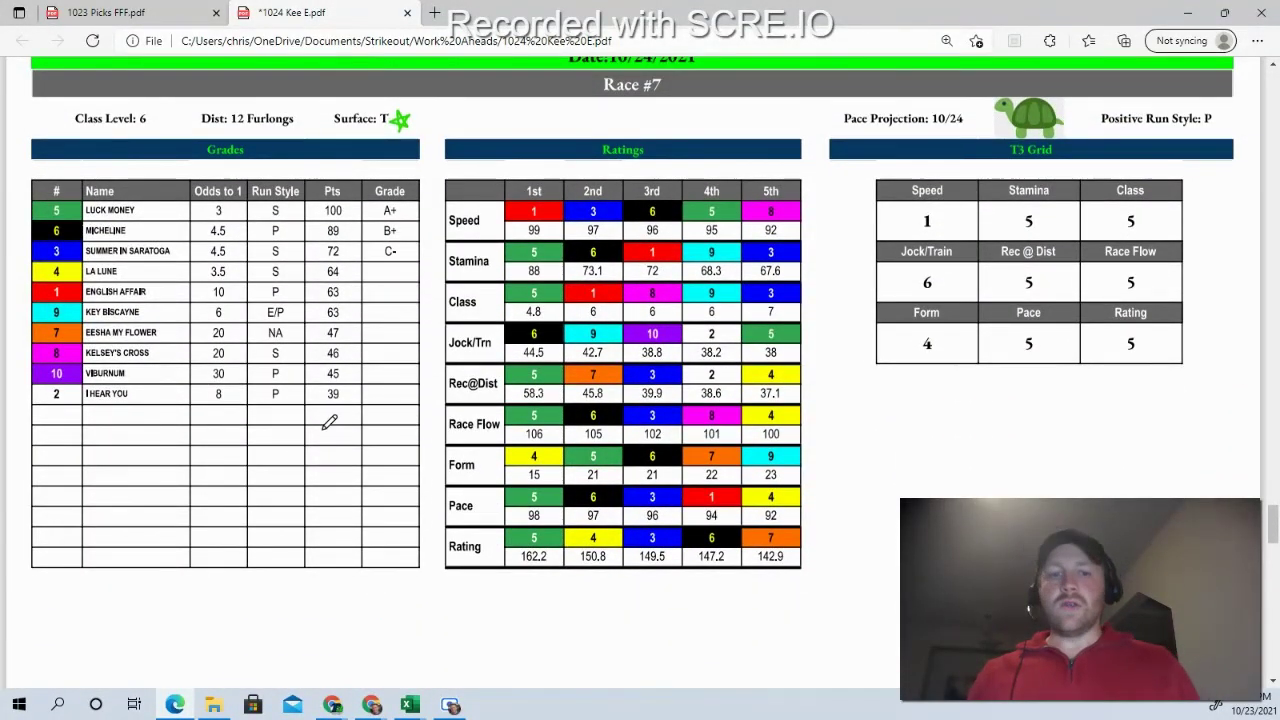
mouse_move(1104, 72)
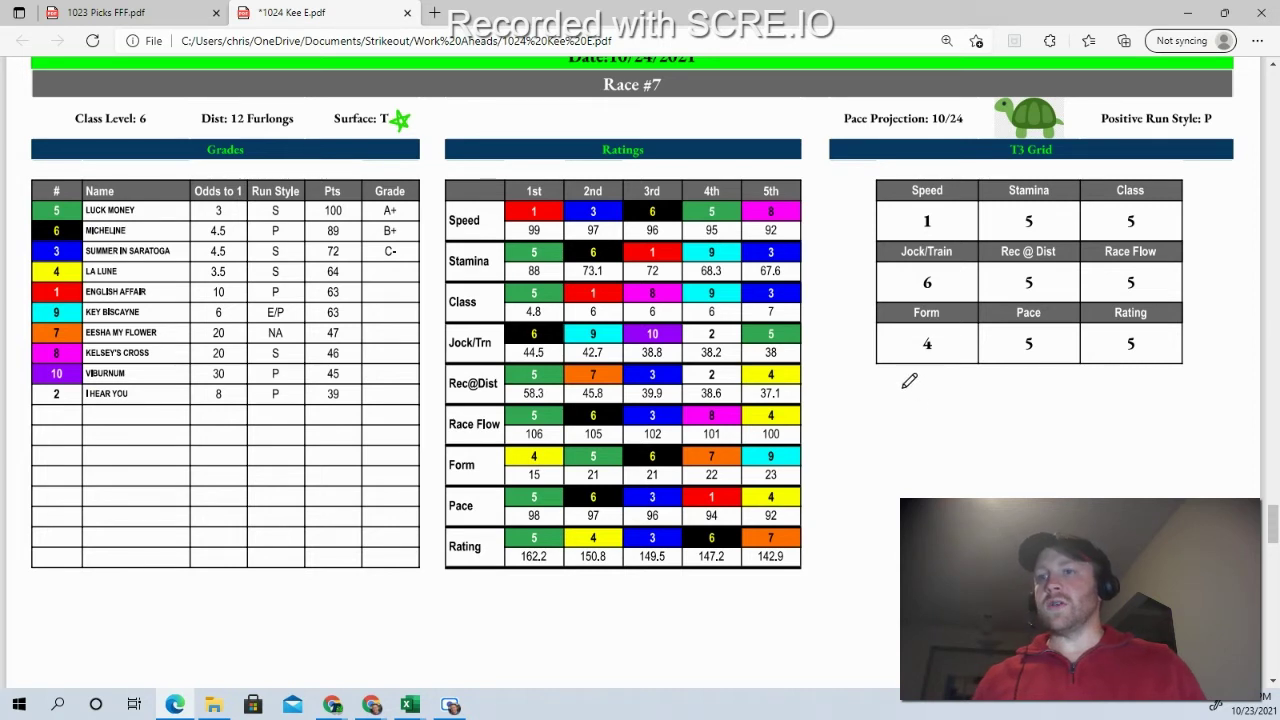
mouse_move(906, 398)
mouse_down()
mouse_move(915, 408)
mouse_move(900, 429)
mouse_move(932, 444)
mouse_up()
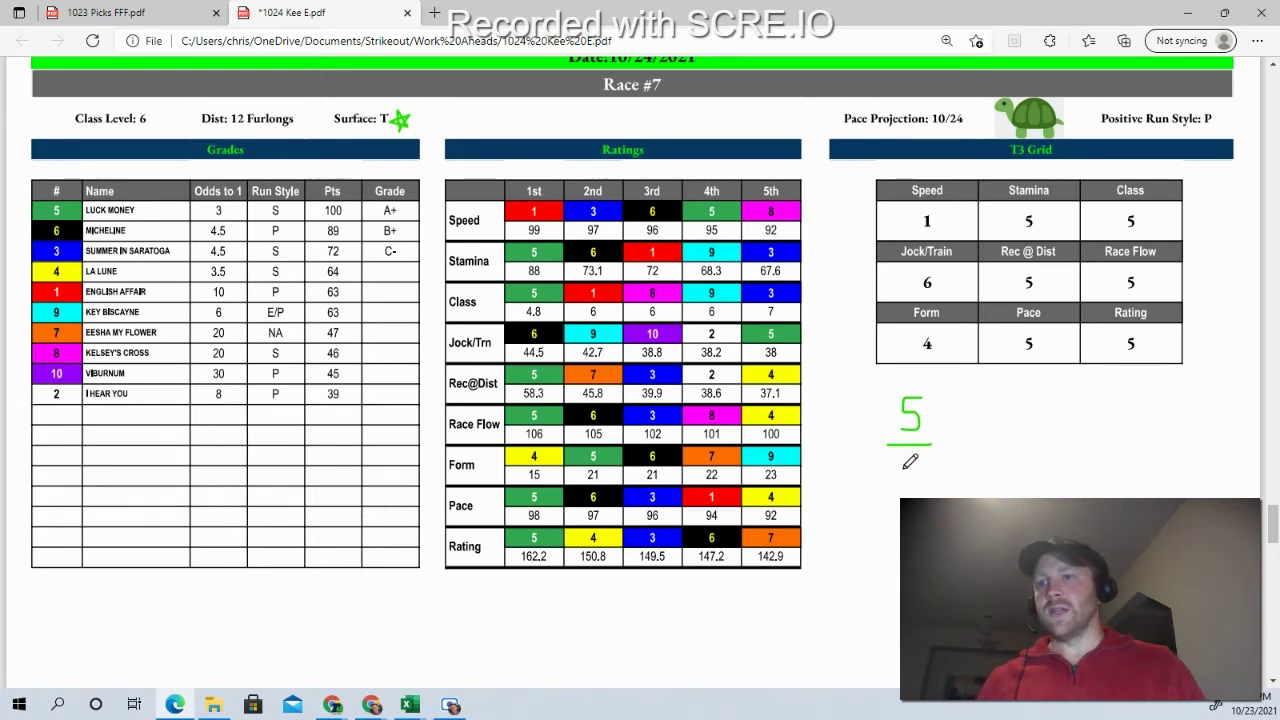
mouse_move(910, 461)
mouse_down()
mouse_move(912, 495)
mouse_move(922, 482)
mouse_move(908, 480)
mouse_up()
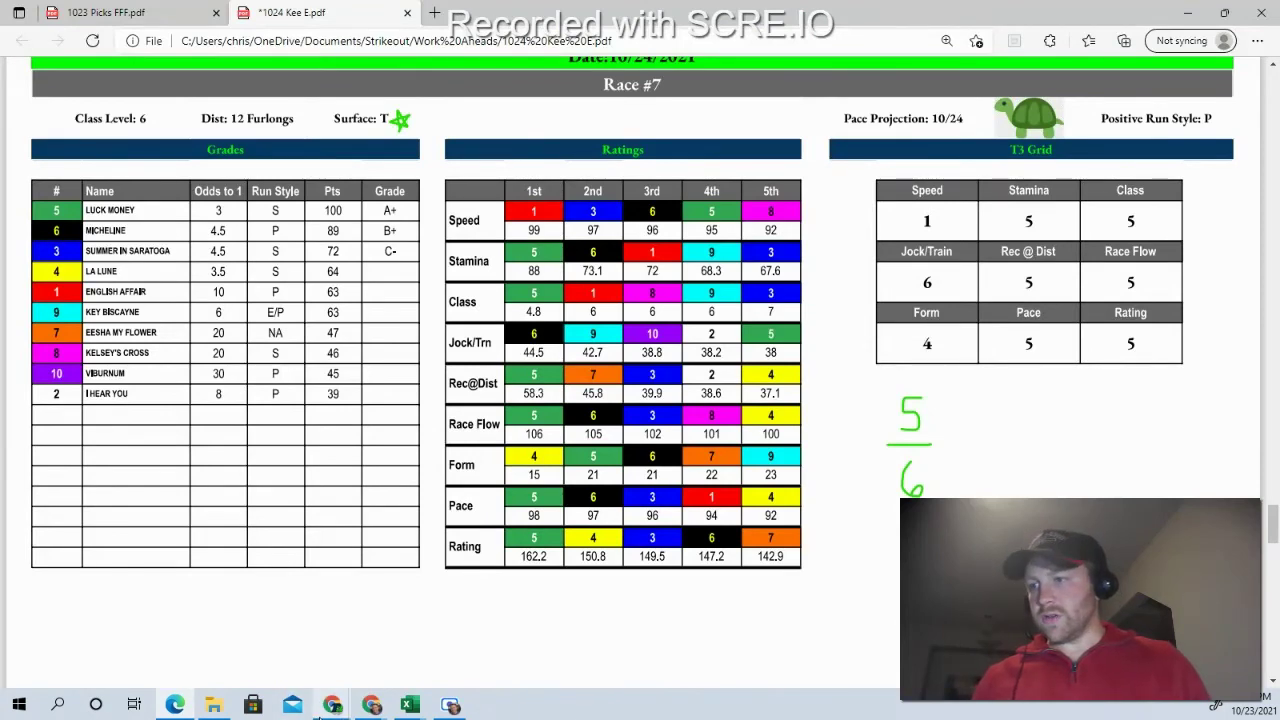
- Switch to the T3 Ticket Constructor in Chrome and grade horse 5 as A and horse 6 as C for Leg 2
mouse_move(333, 707)
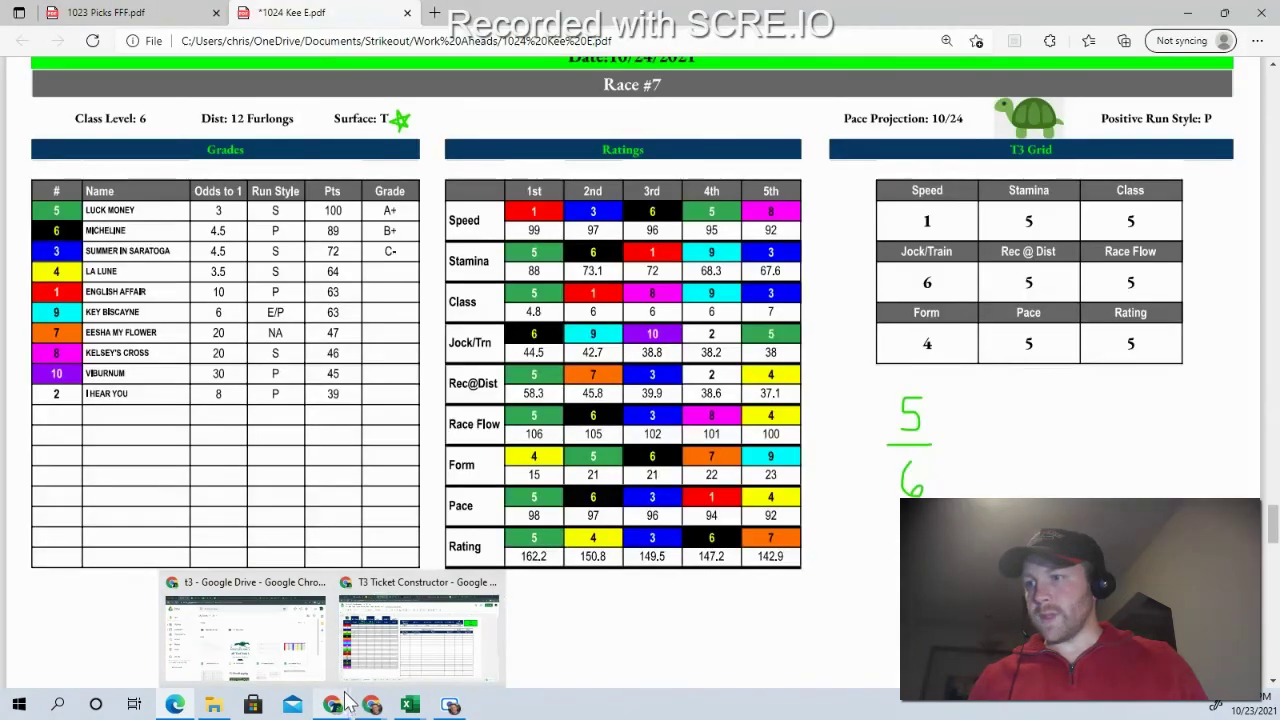
click(380, 665)
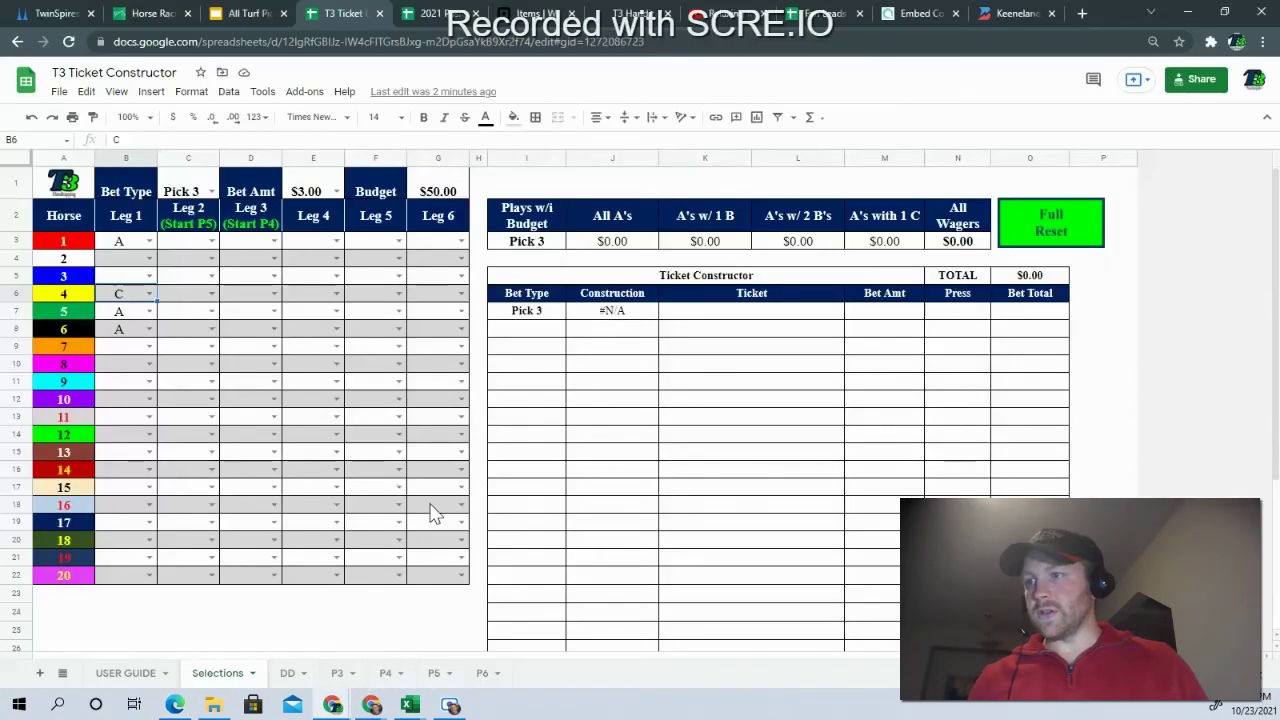
click(212, 312)
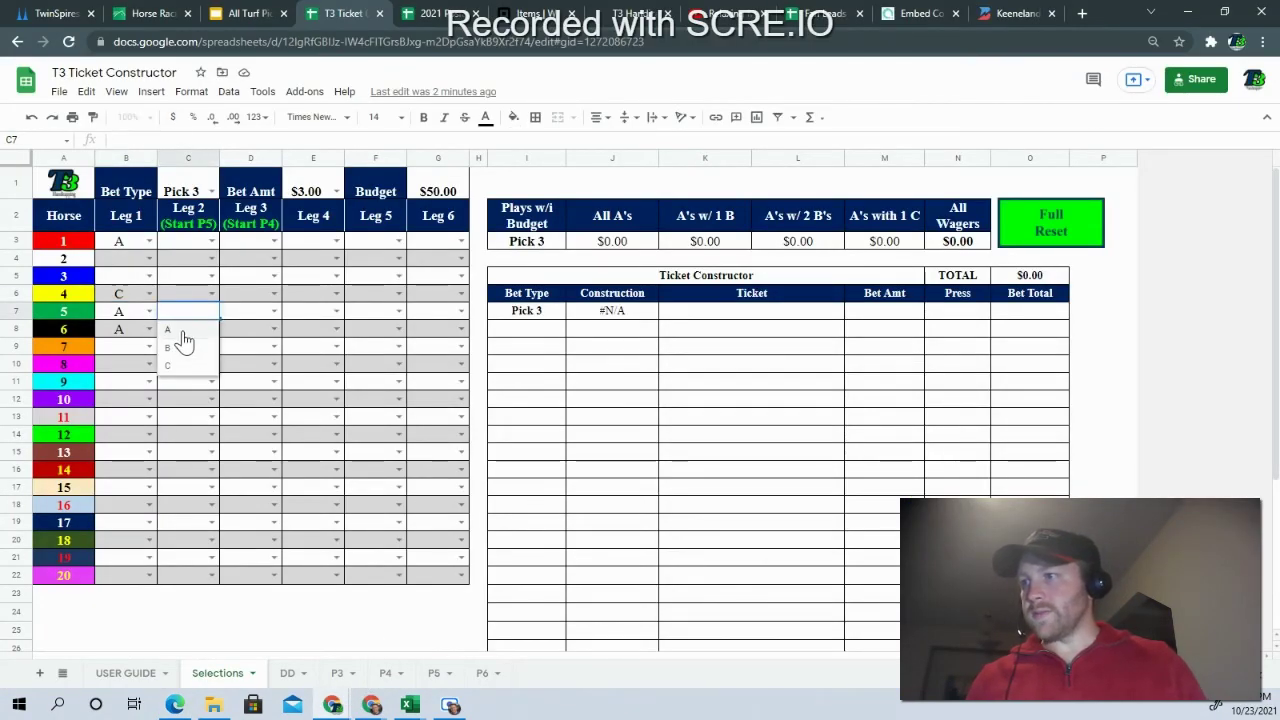
click(180, 337)
click(212, 329)
click(189, 383)
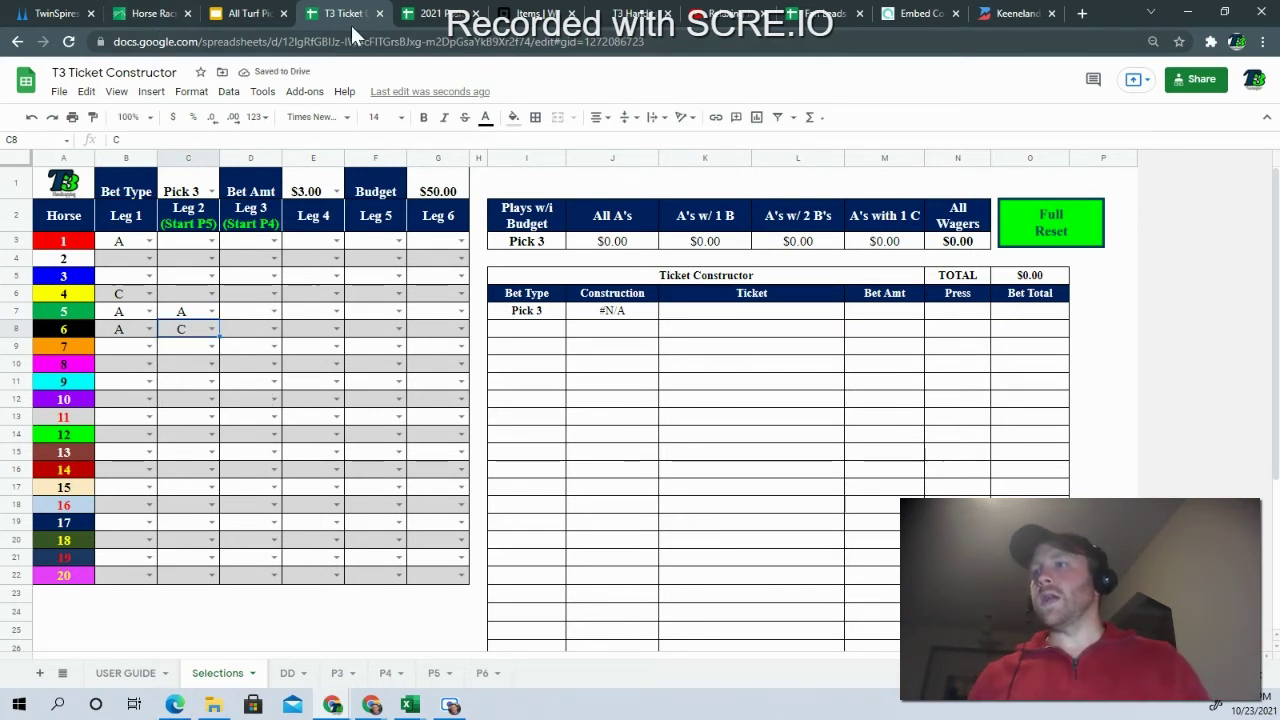
- Return to the Keeneland PDF in Edge and handwrite the Race #9 picks beneath the T3 grid: 8, 1, 14, 2, with 3 below them
click(174, 705)
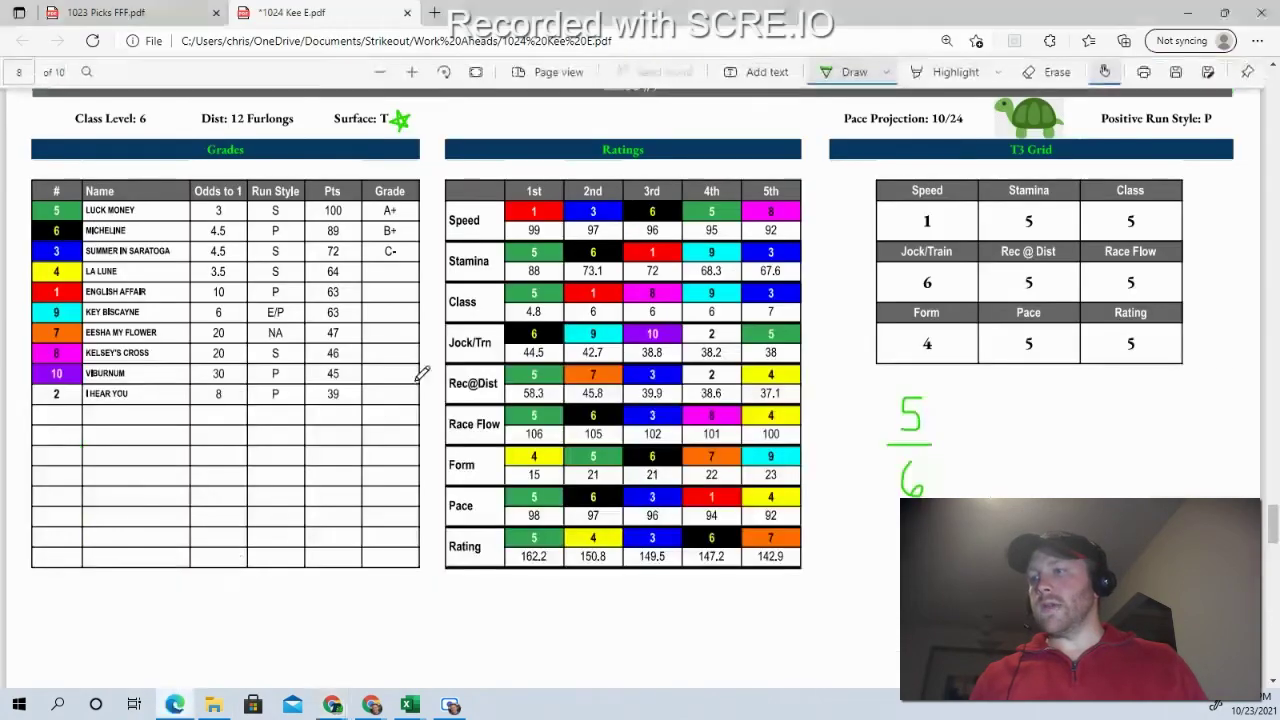
scroll(416, 388, down, 10)
scroll(460, 415, down, 12)
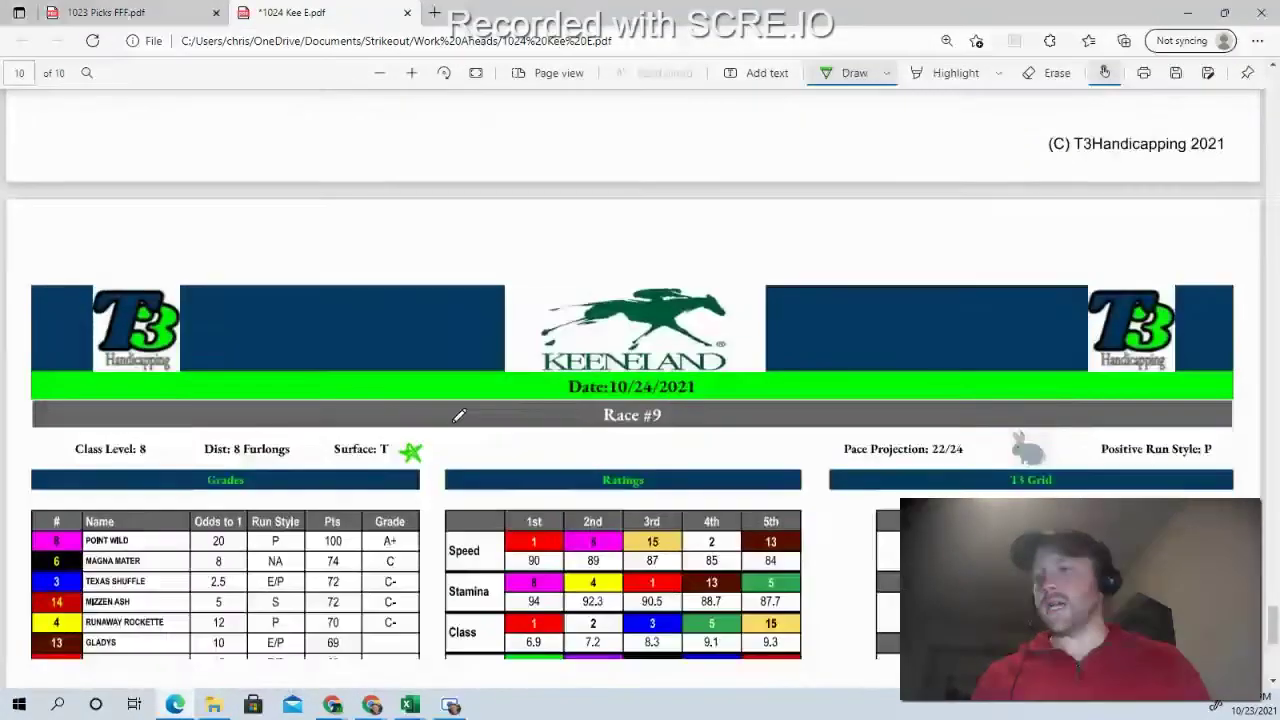
scroll(458, 415, up, 1)
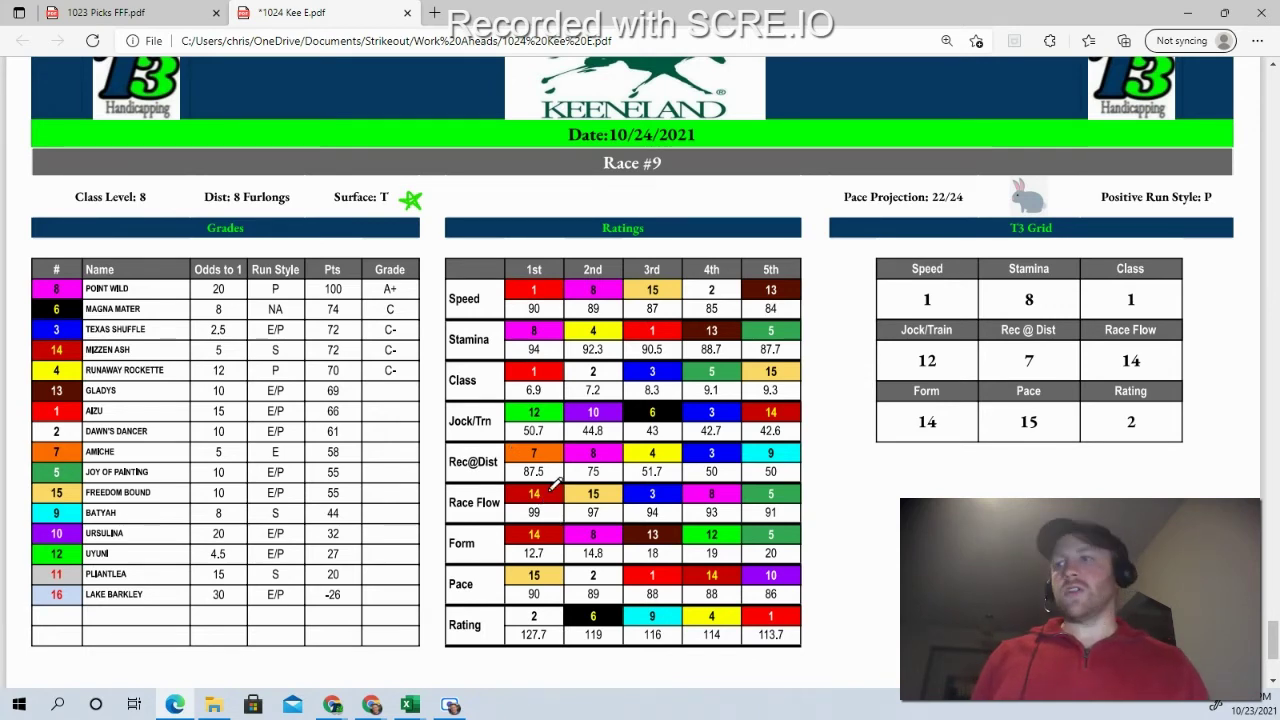
scroll(553, 483, down, 2)
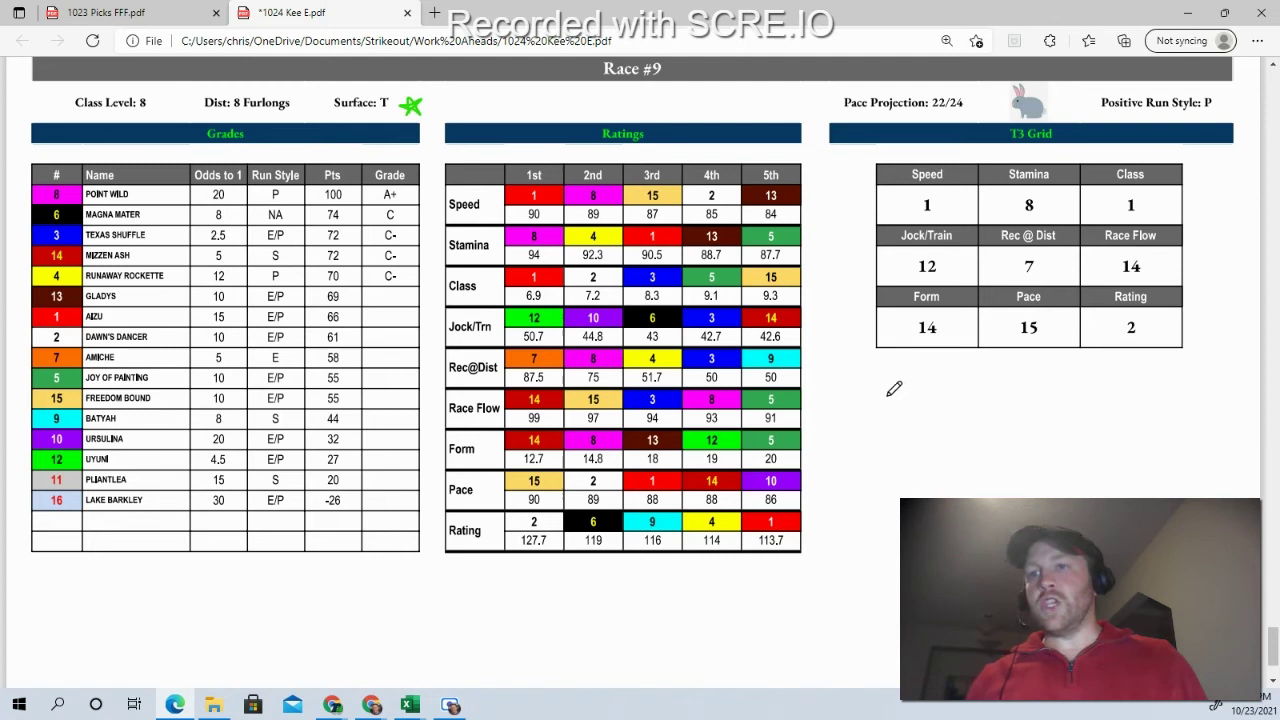
mouse_move(890, 392)
mouse_down()
mouse_move(900, 410)
mouse_move(894, 382)
mouse_move(890, 398)
mouse_up()
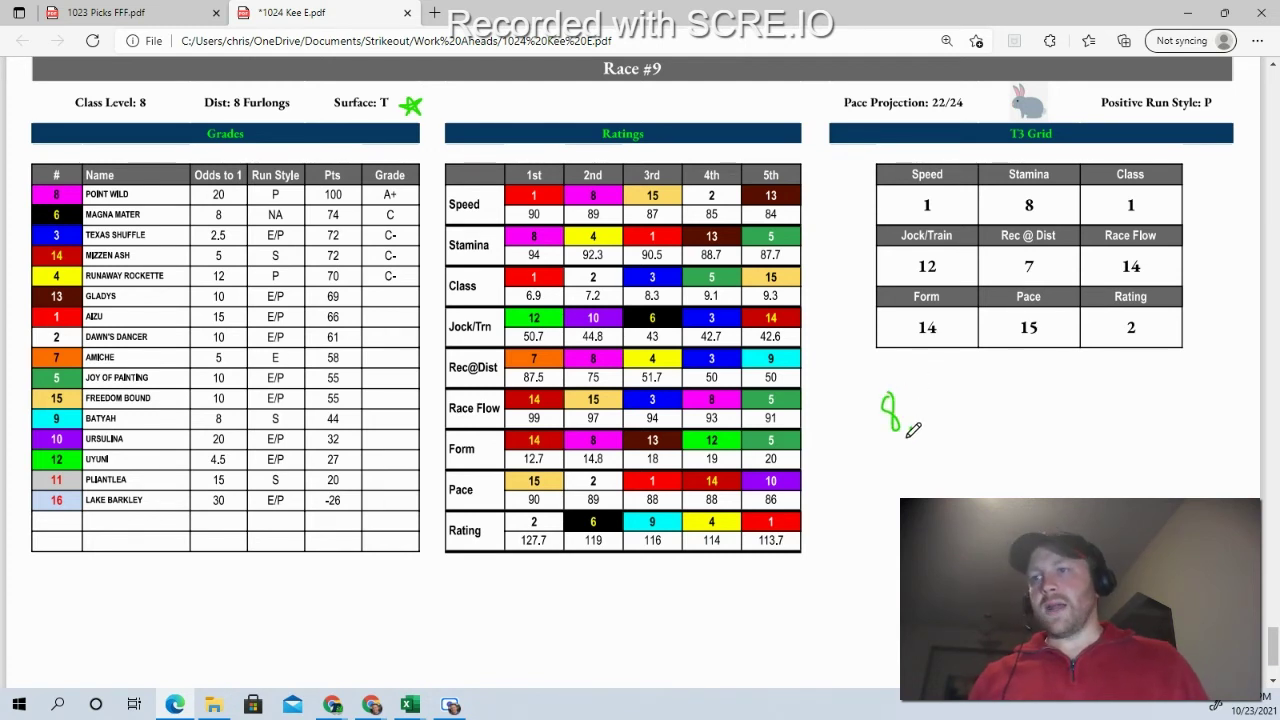
drag(911, 428, 909, 435)
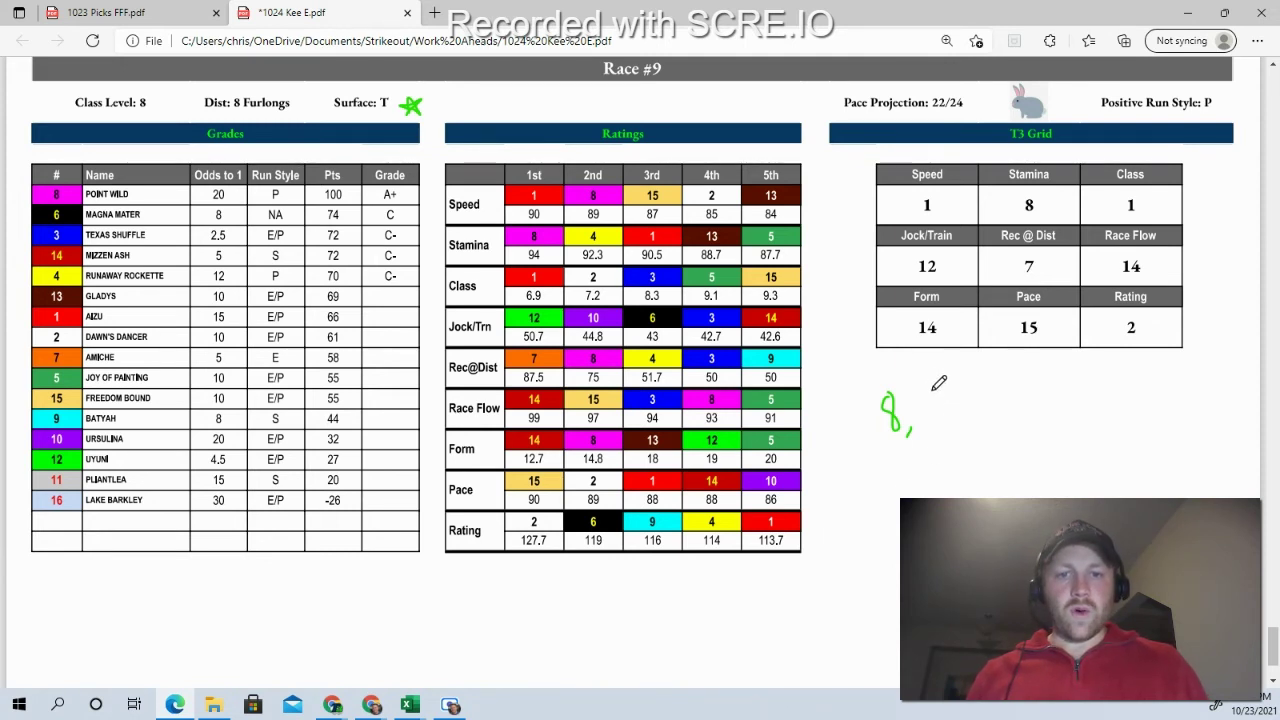
drag(933, 390, 946, 437)
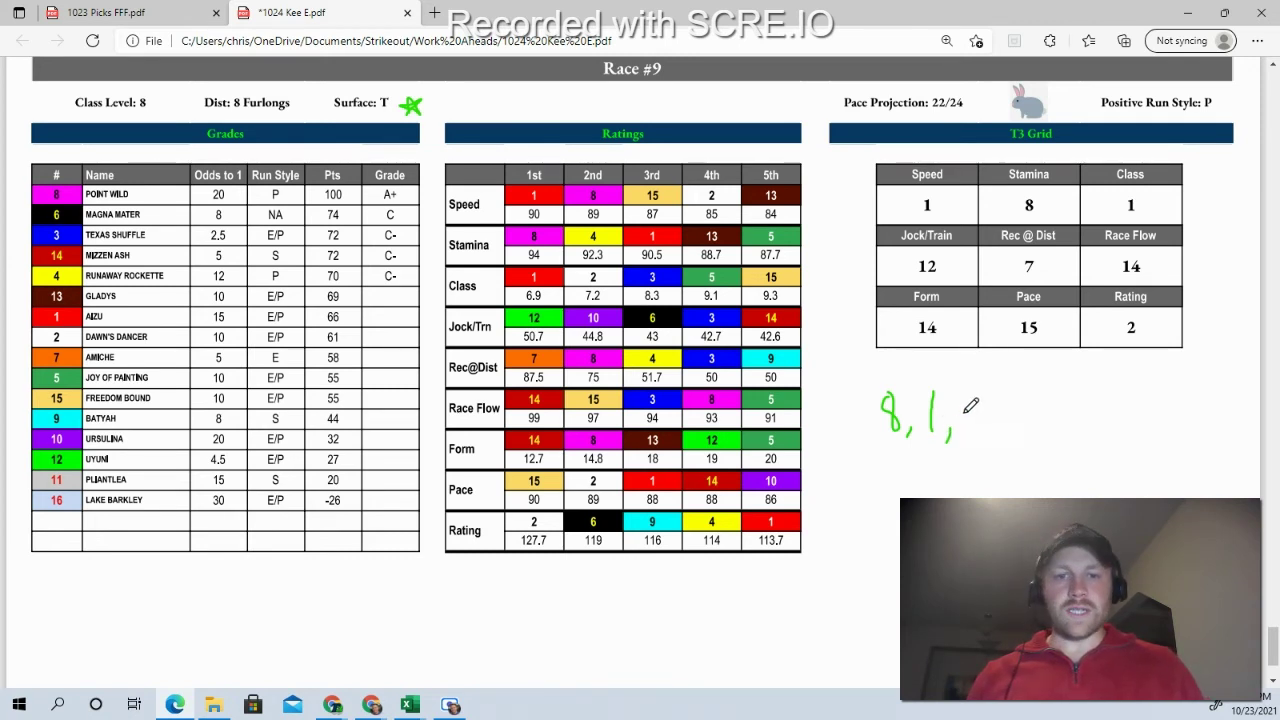
mouse_move(970, 390)
mouse_down()
mouse_move(970, 434)
mouse_move(986, 398)
mouse_move(1008, 403)
mouse_move(1009, 390)
mouse_move(1010, 446)
mouse_up()
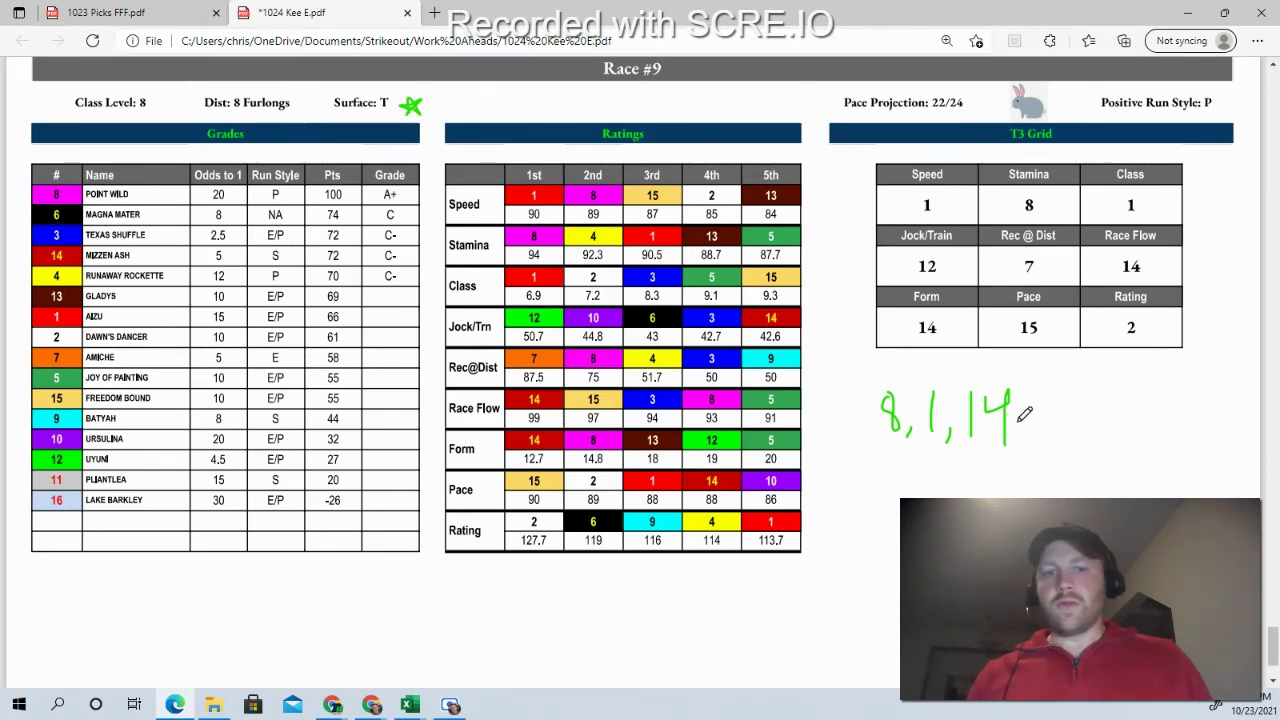
drag(1030, 428, 1029, 443)
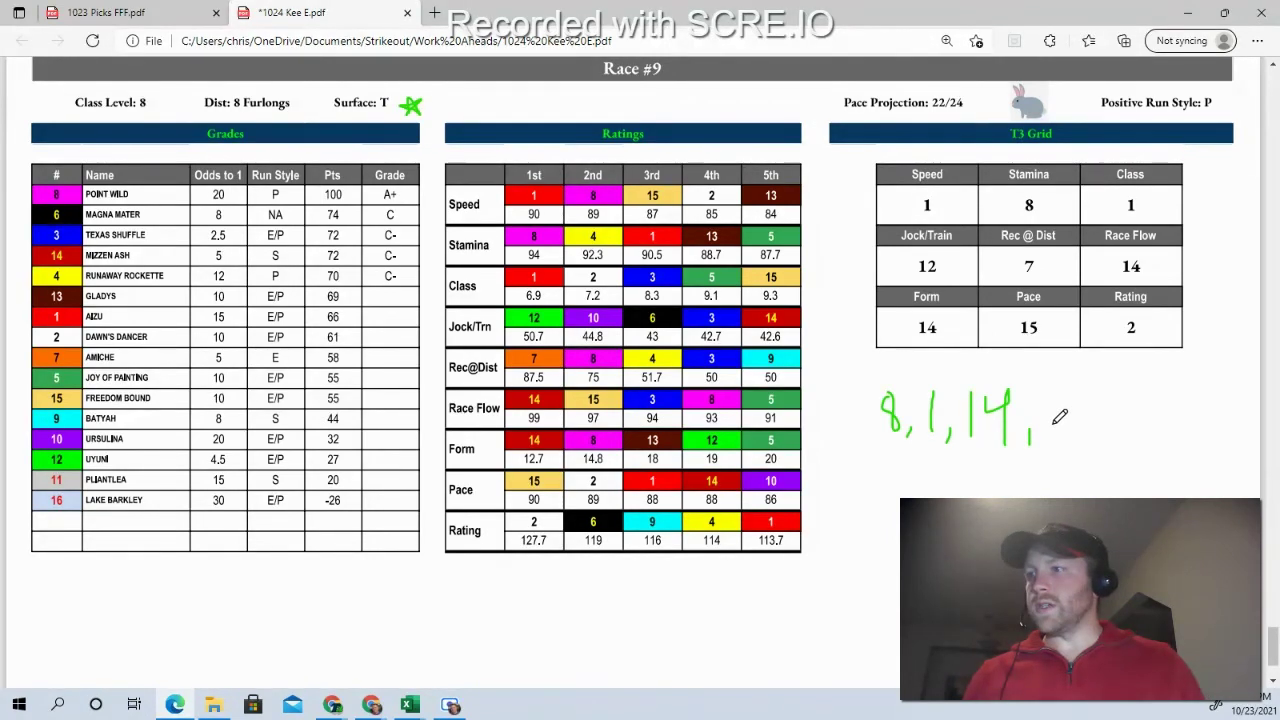
mouse_move(1050, 408)
mouse_down()
mouse_move(1058, 428)
mouse_move(1079, 430)
mouse_up()
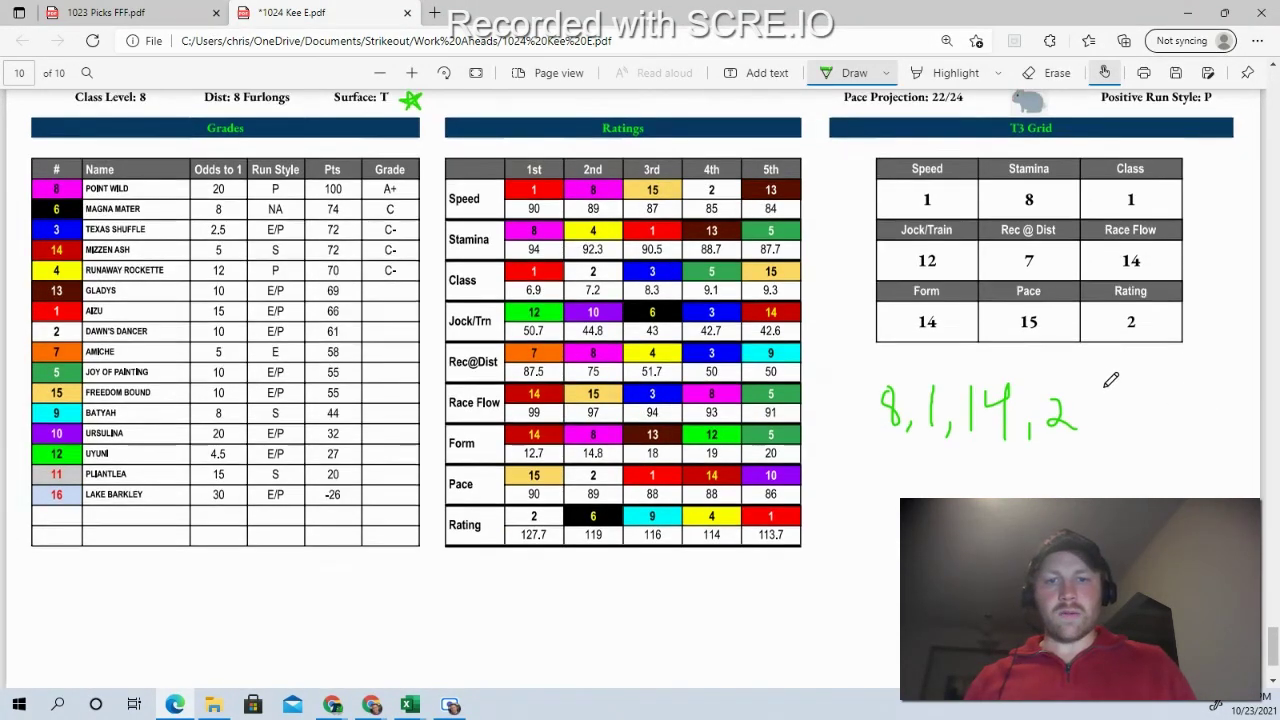
scroll(1104, 376, down, 1)
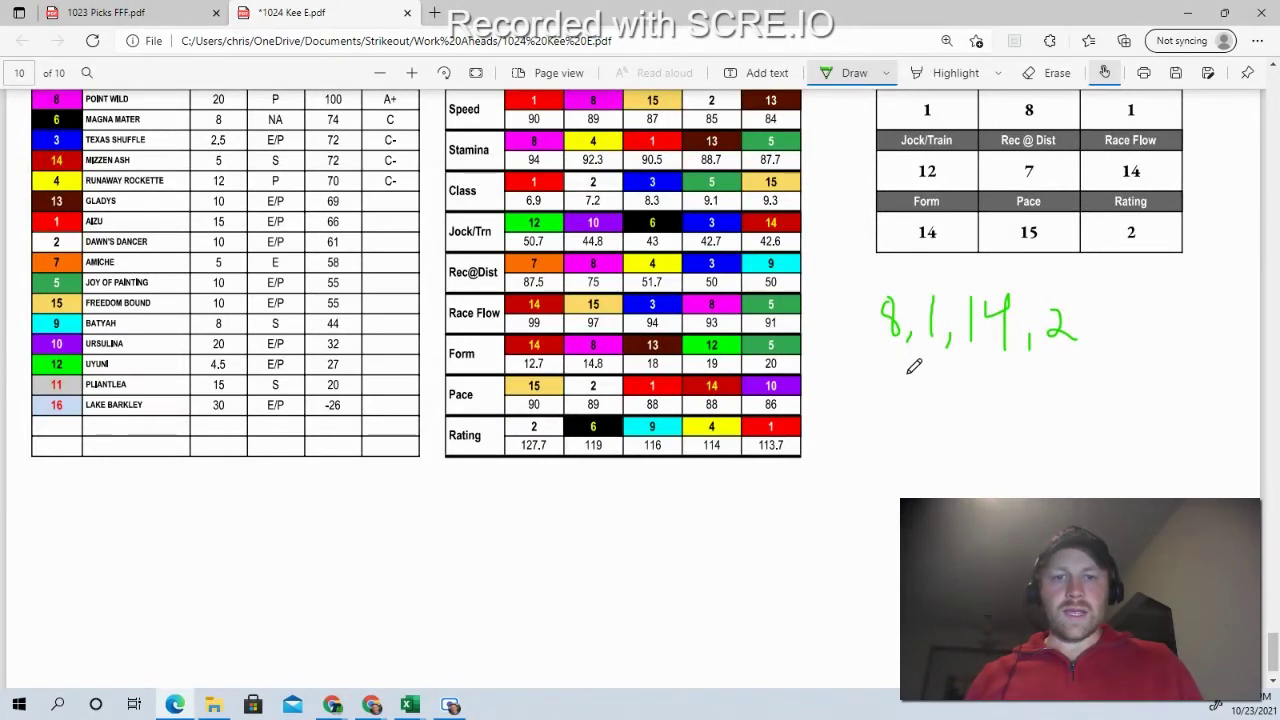
mouse_move(908, 373)
mouse_down()
mouse_move(918, 369)
mouse_move(914, 396)
mouse_up()
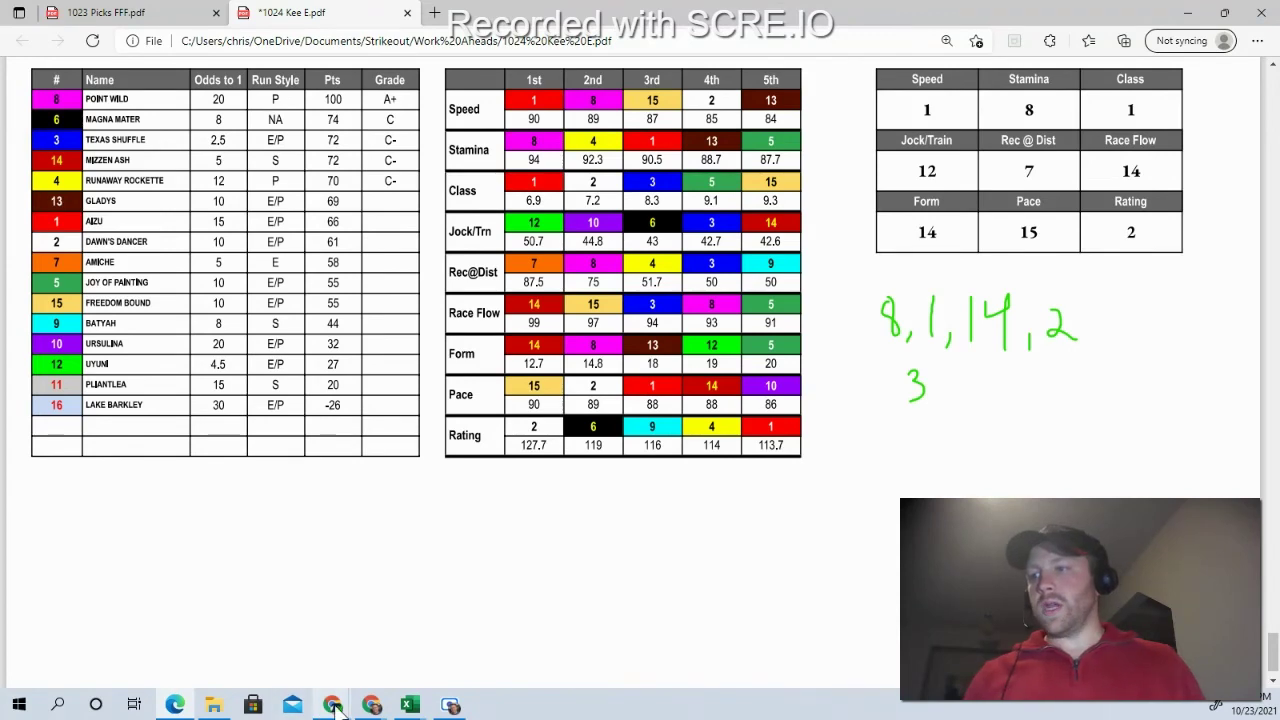
- Switch to the T3 Ticket Constructor in Chrome and grade horses 1, 2 and 14 as A and horse 3 as C for Leg 3
mouse_move(333, 705)
click(385, 652)
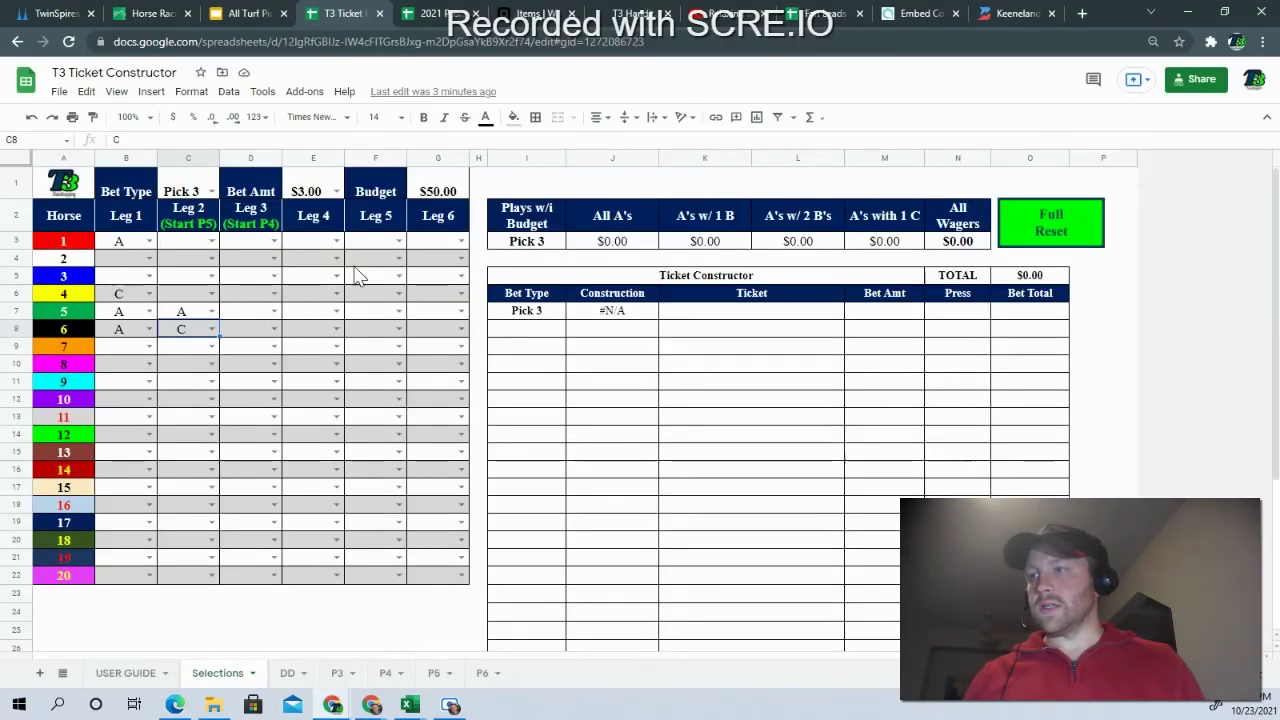
click(274, 242)
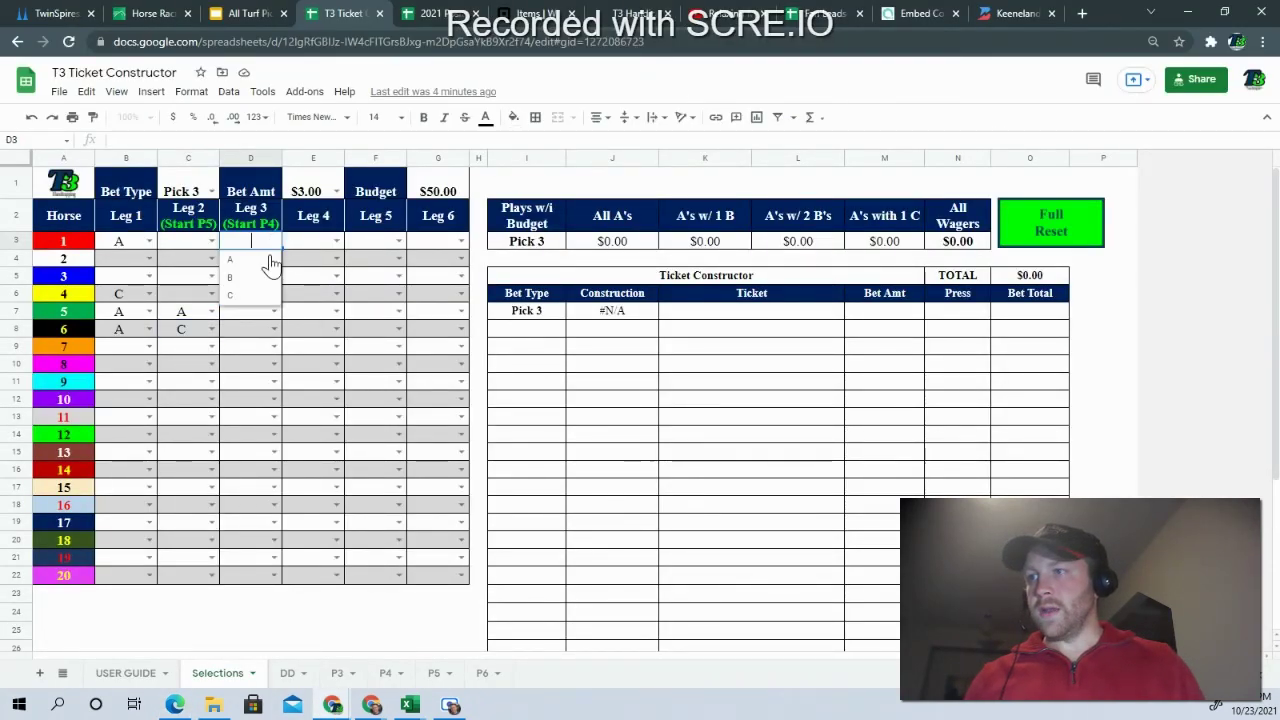
click(245, 262)
click(275, 259)
click(232, 277)
click(275, 276)
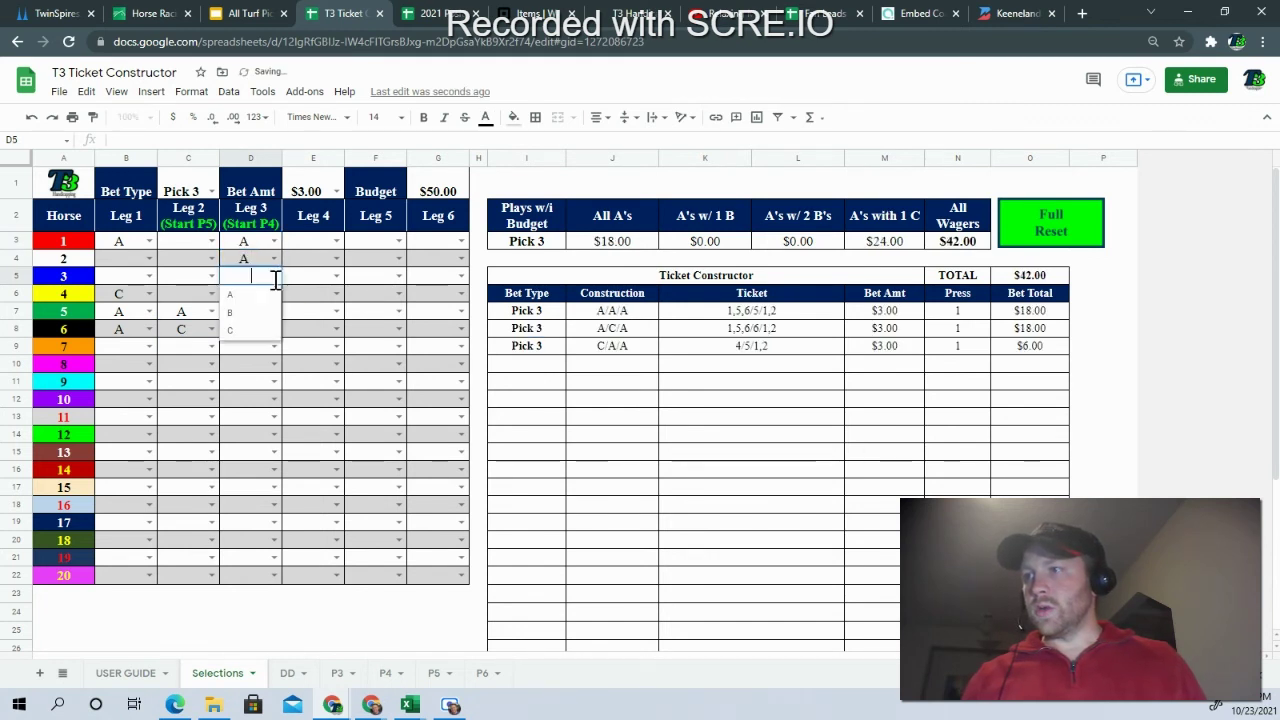
click(241, 332)
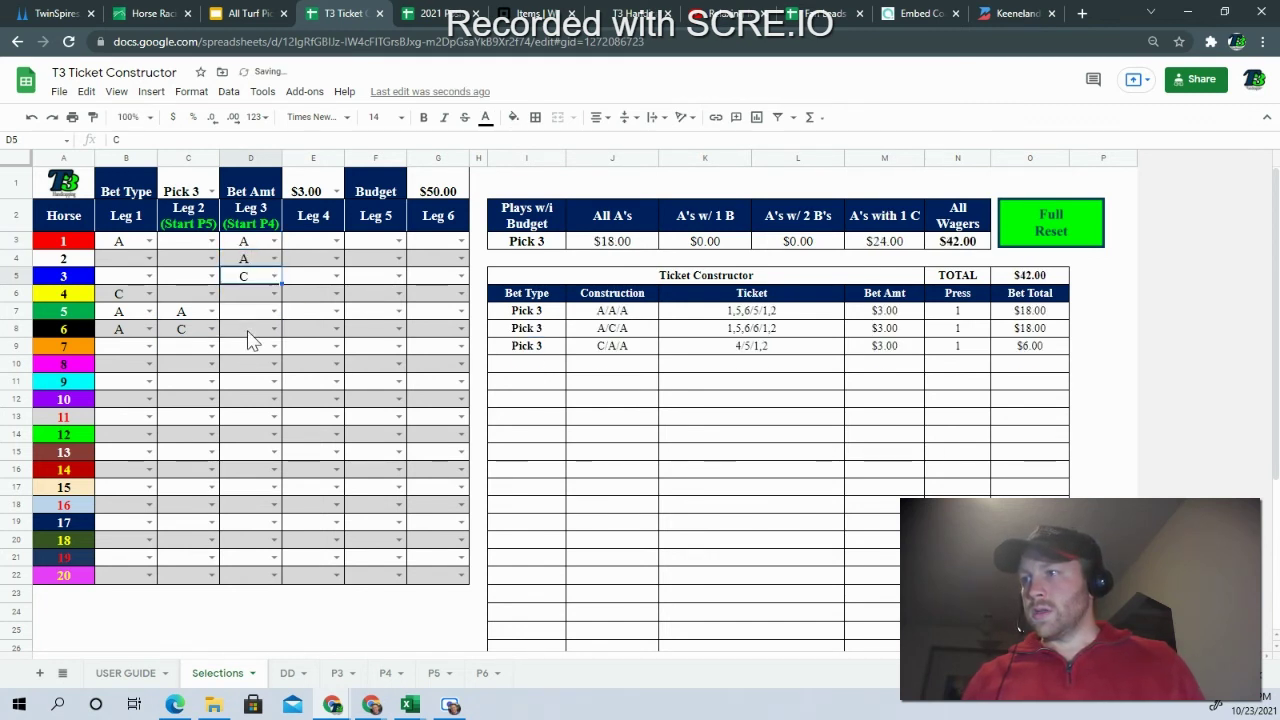
click(275, 472)
click(243, 490)
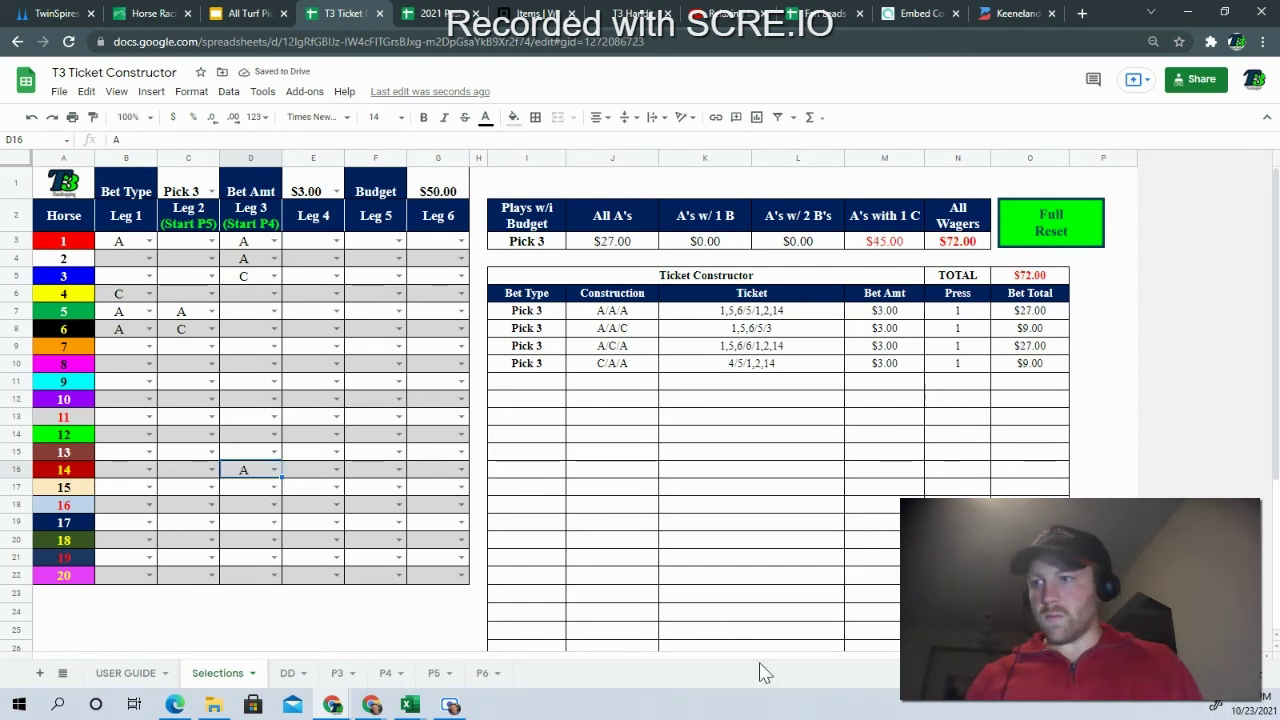
- Recheck the handwritten Race #9 picks in the Edge PDF and grade horse 8 as A for Leg 3 in the T3 Ticket Constructor
click(175, 705)
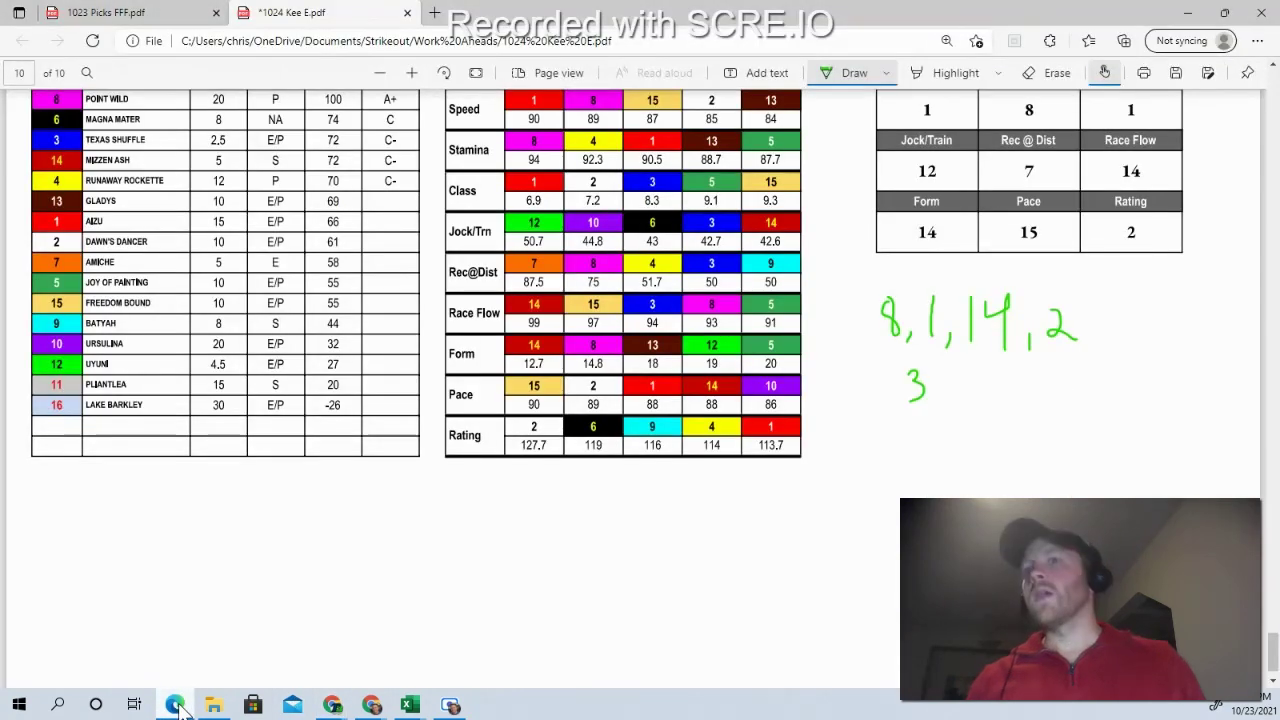
click(175, 705)
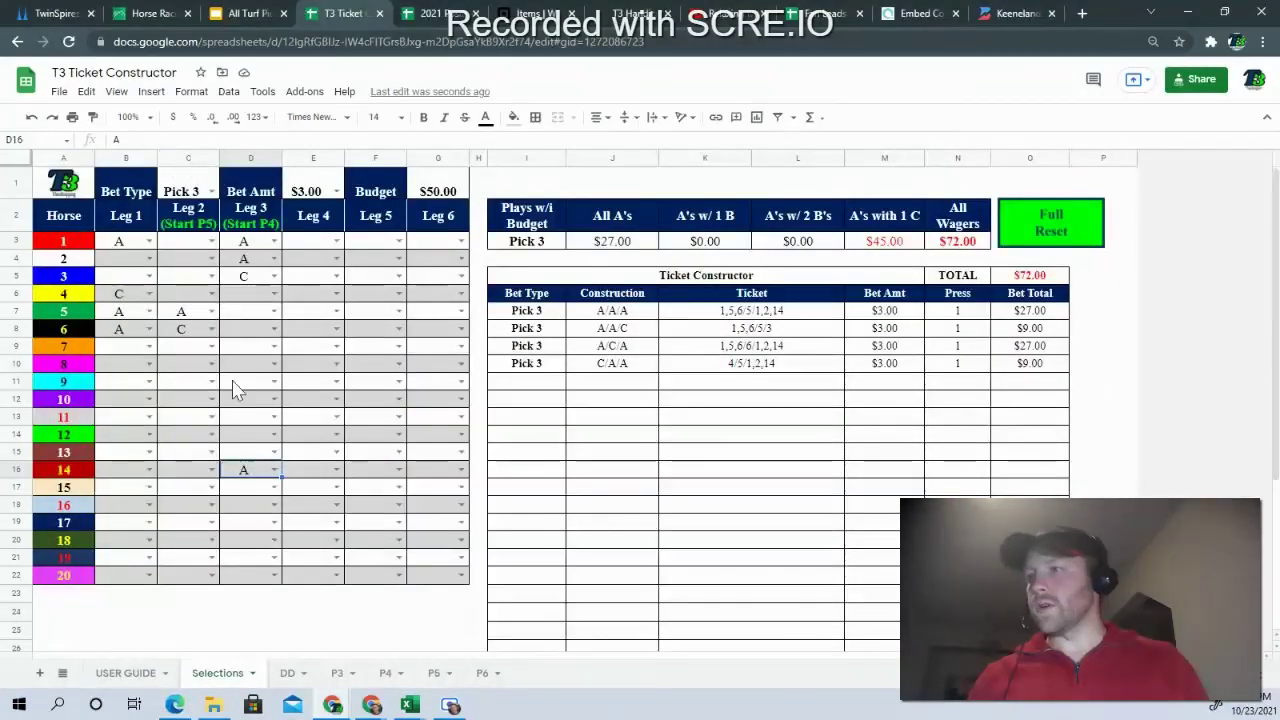
click(274, 364)
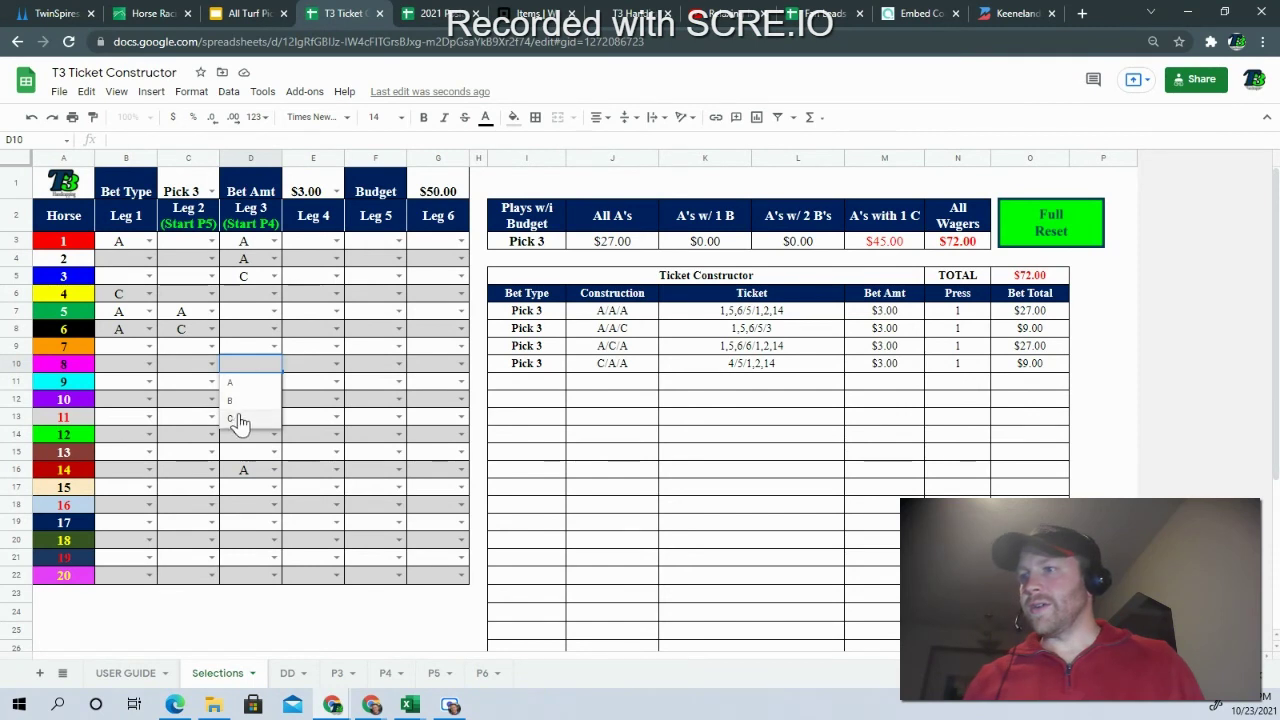
click(236, 383)
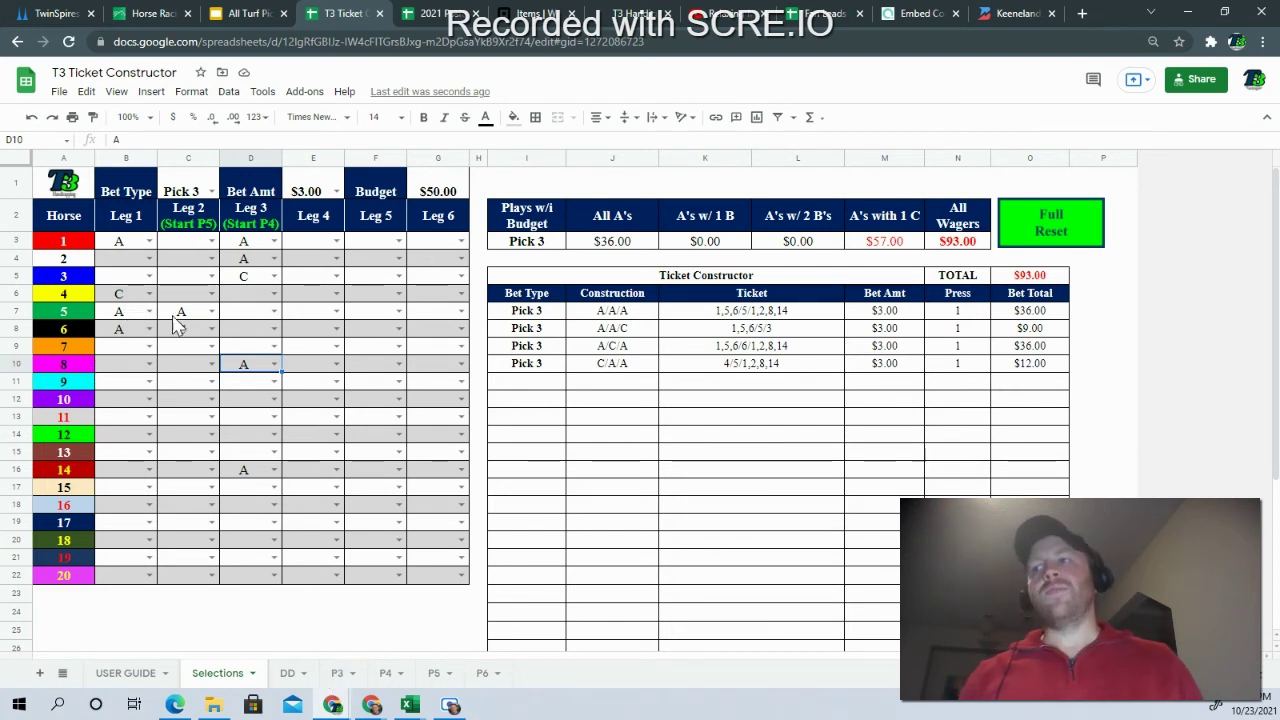
- Exclude the A/C/A ticket for legs 1, 2 and 3 on the P3 sheet and return to the Selections sheet
click(337, 674)
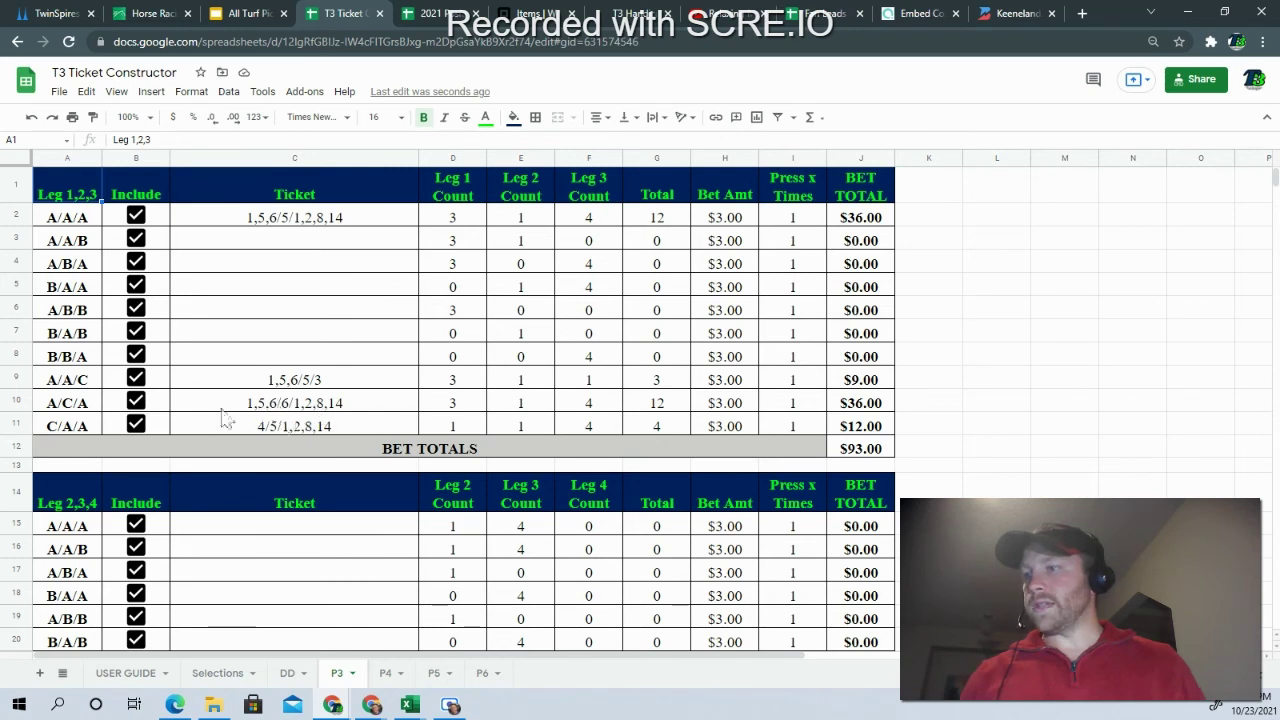
click(136, 404)
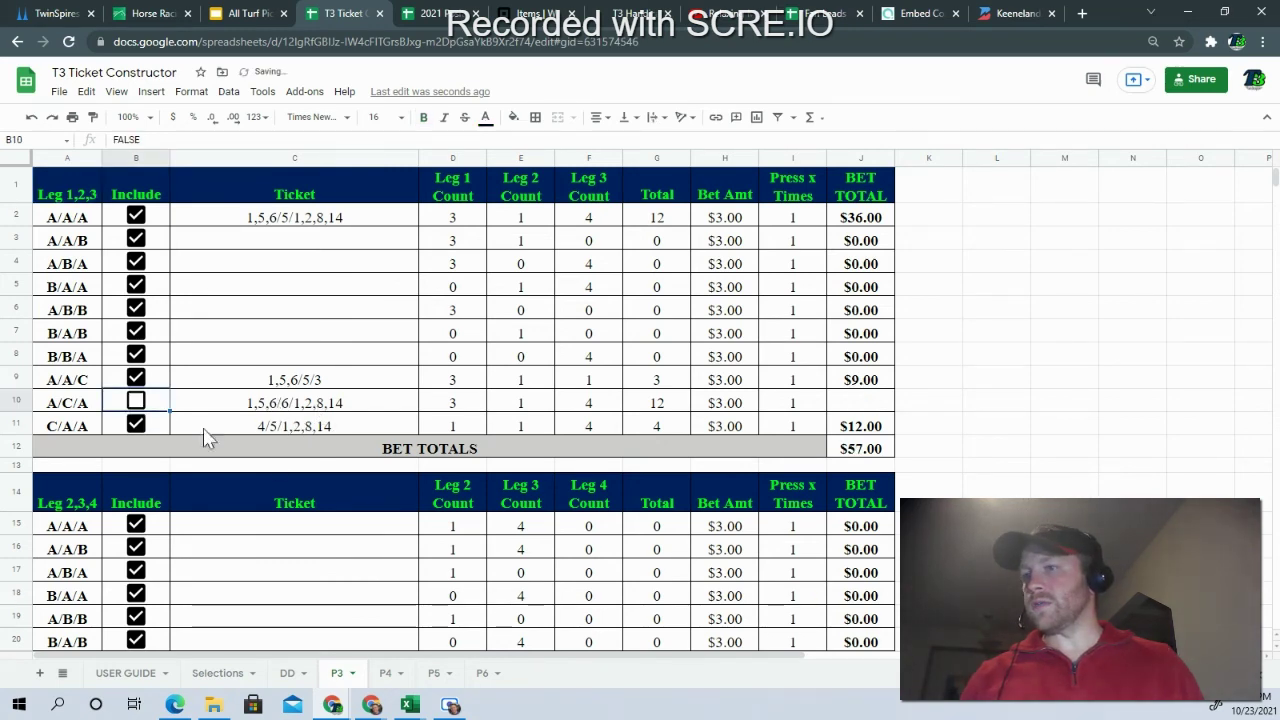
click(218, 673)
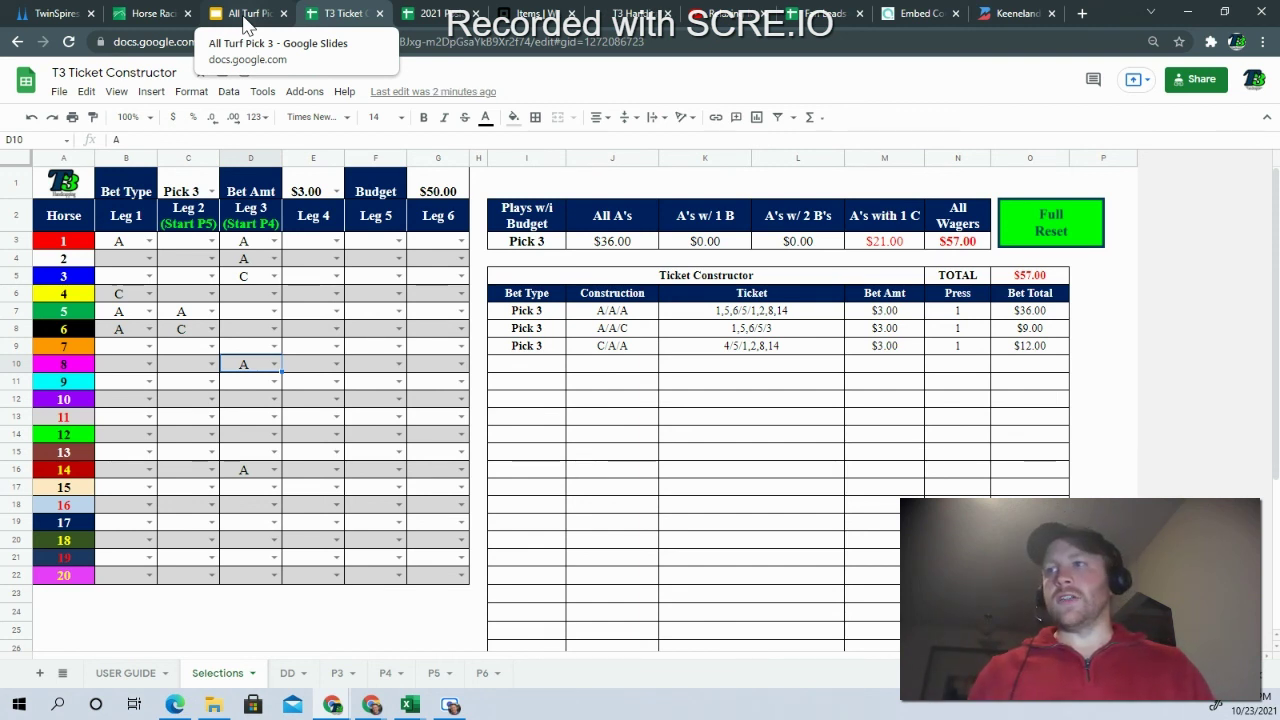
- Switch to the All Turf Pick 3 presentation in Google Slides and present its T3 Handicapping contact slide full screen
click(243, 14)
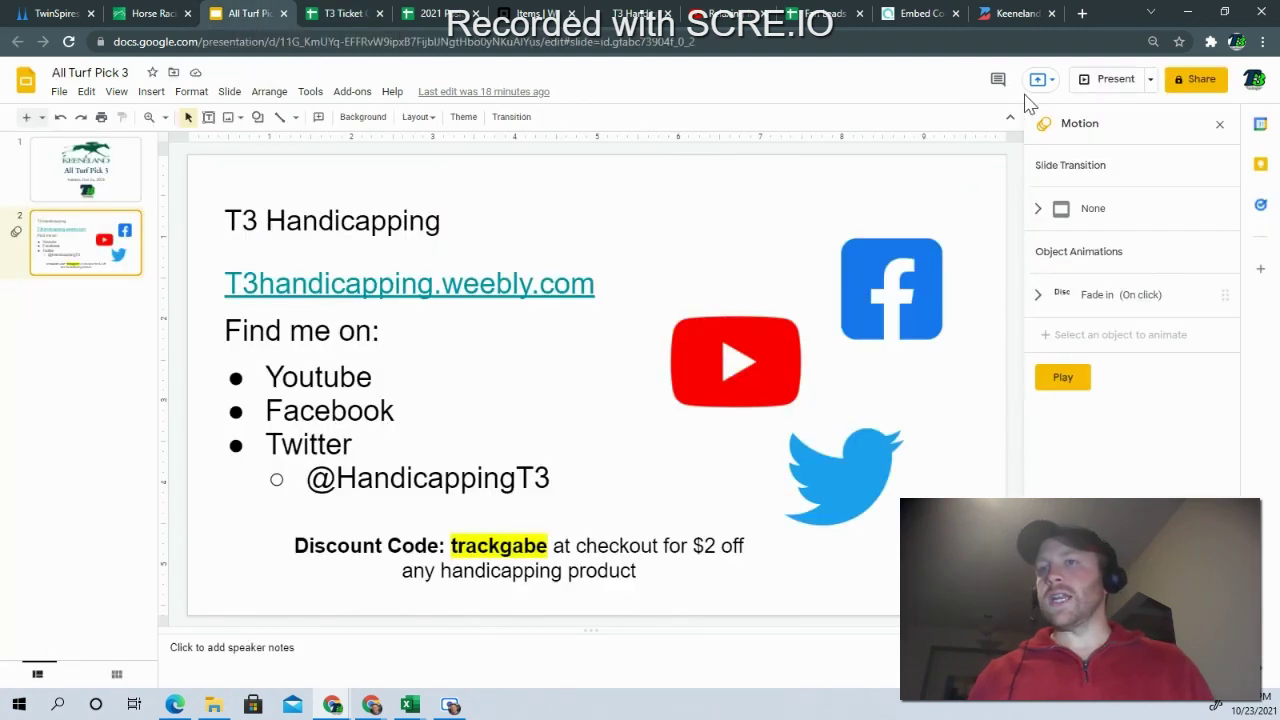
click(1090, 88)
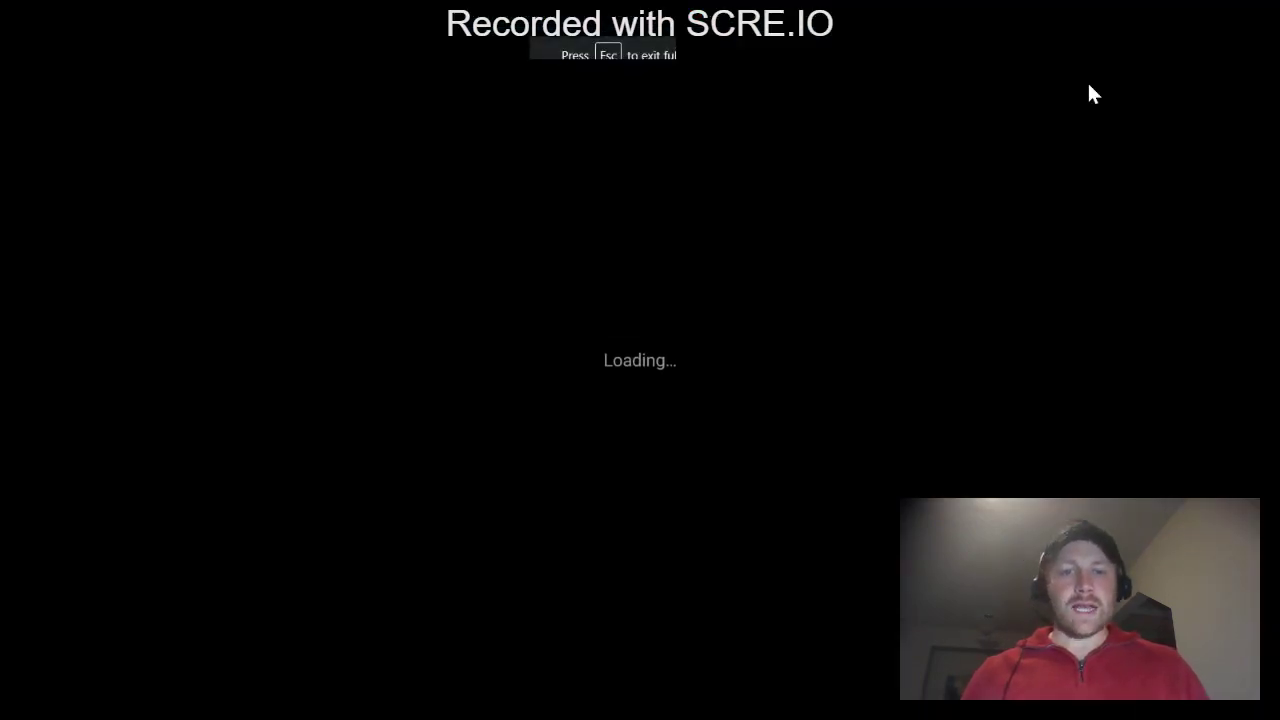